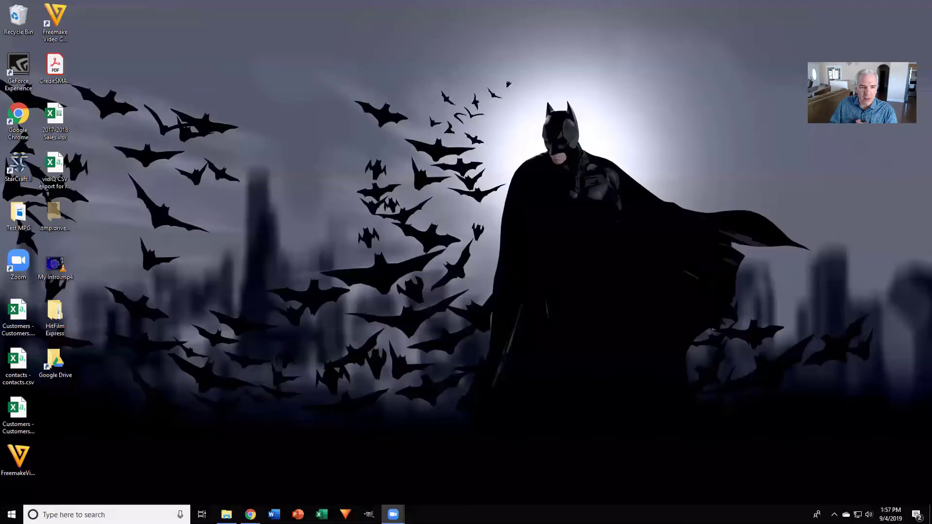
Step: Bring Chrome forward and switch to the Home - Canva tab
{"action": "mouse_move", "coordinate": [250, 514]}
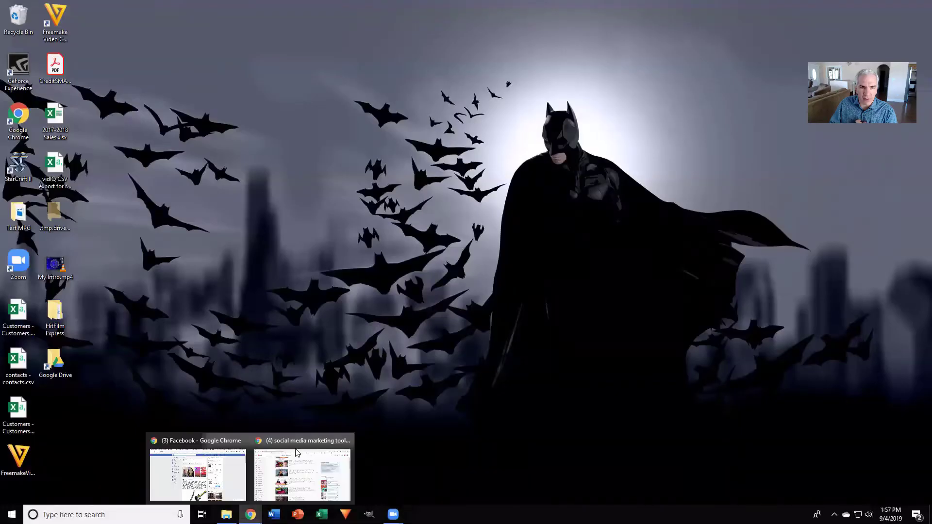
{"action": "left_click", "coordinate": [212, 473]}
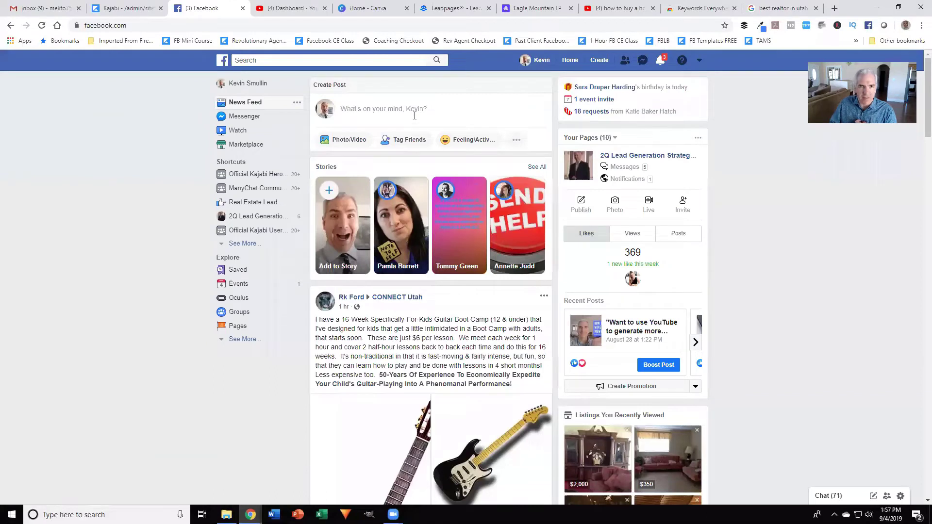
{"action": "left_click", "coordinate": [347, 21]}
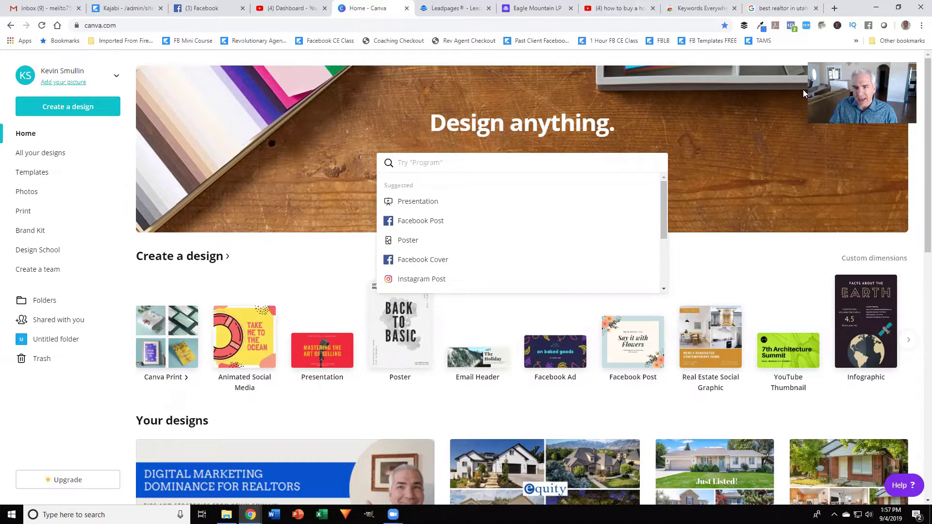
{"action": "left_click_drag", "start_coordinate": [809, 132], "coordinate": [788, 157]}
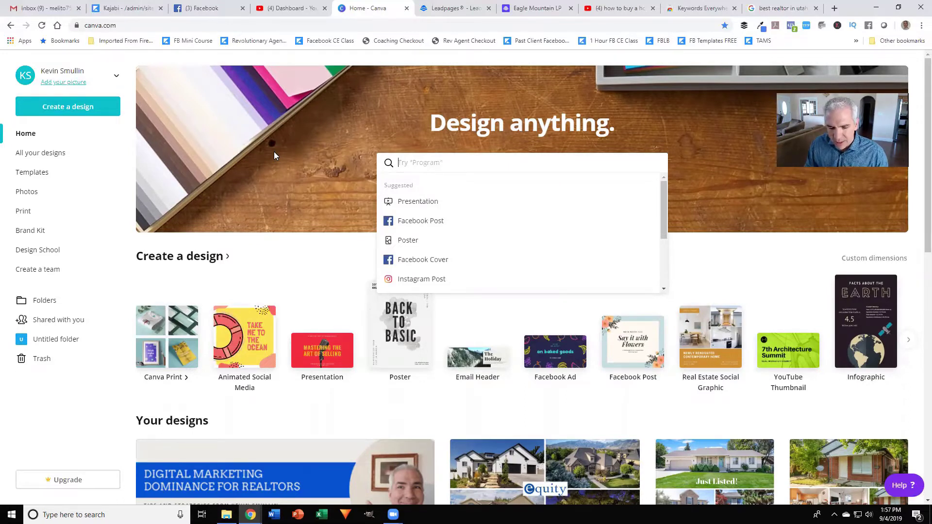
Step: Search 'facebook', start a blank Facebook Cover design and browse its templates
{"action": "type", "text": "face"}
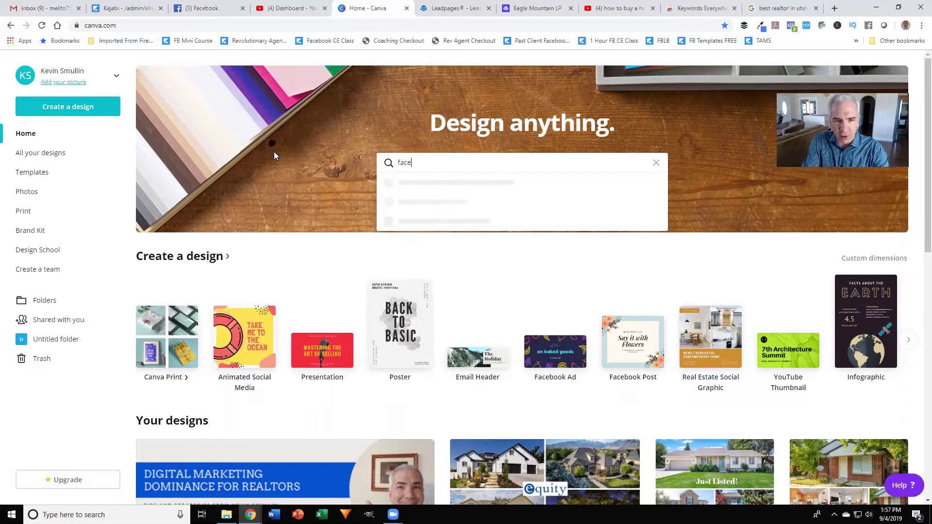
{"action": "type", "text": "book"}
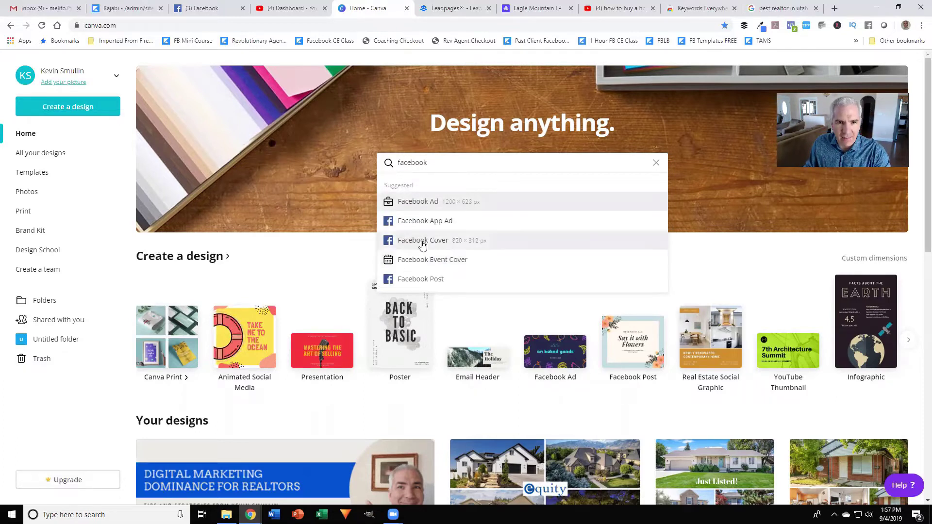
{"action": "left_click", "coordinate": [458, 242]}
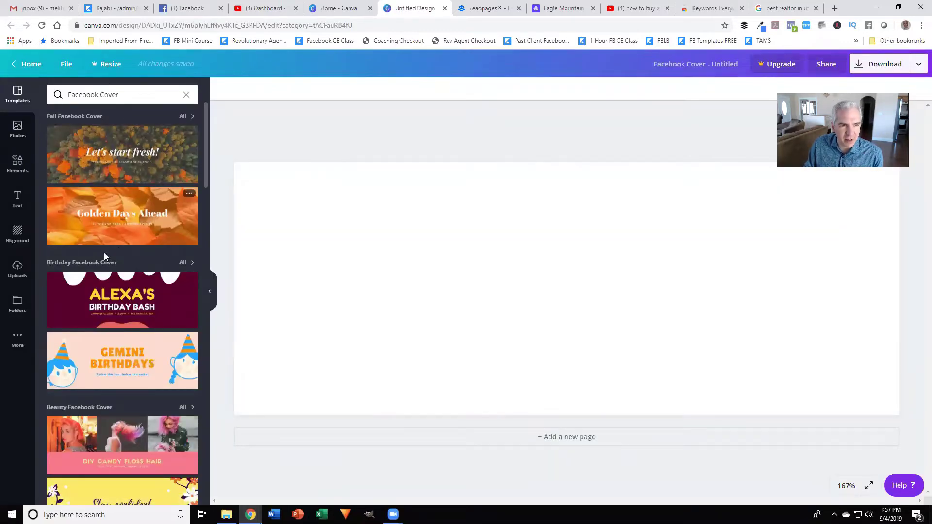
{"action": "scroll", "coordinate": [127, 241], "scroll_direction": "down", "scroll_amount": 6}
{"action": "scroll", "coordinate": [130, 229], "scroll_direction": "up", "scroll_amount": 2}
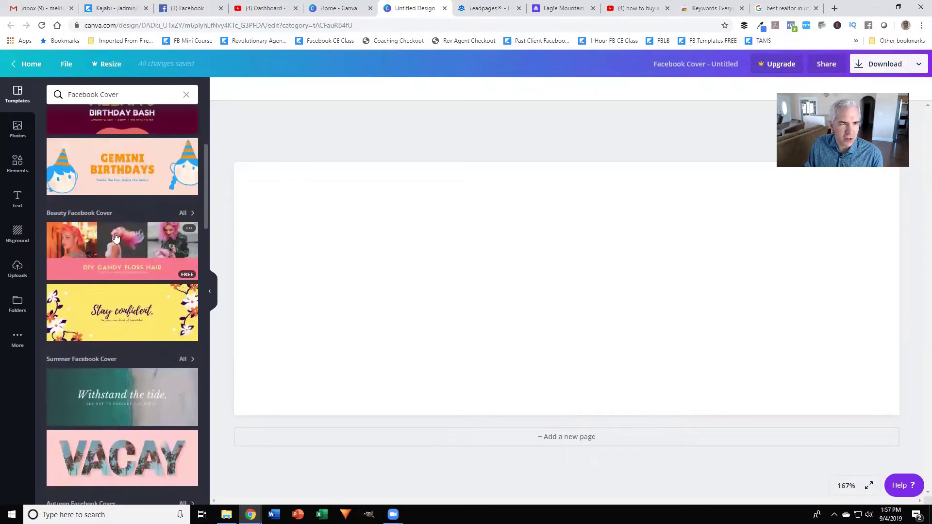
Step: Apply the DIY Candy Floss Hair template and recolour its pink banner blue
{"action": "left_click", "coordinate": [116, 238]}
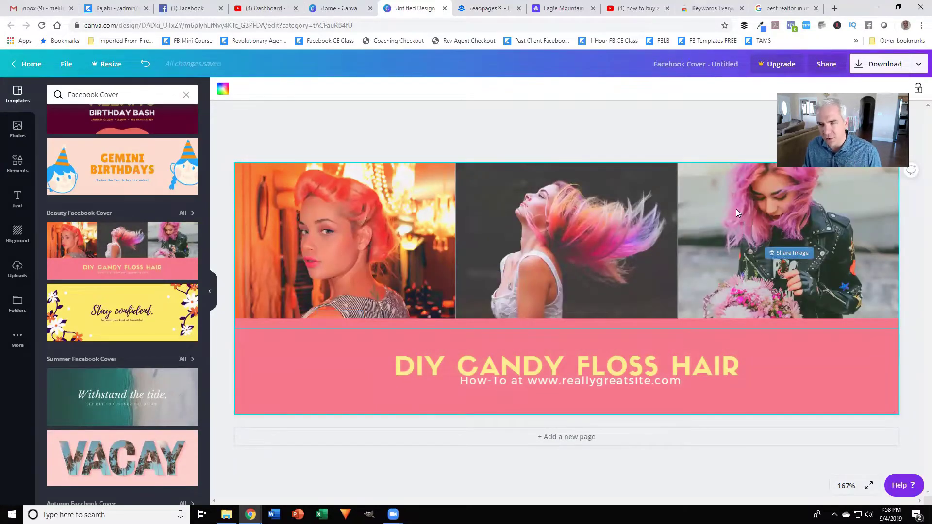
{"action": "left_click", "coordinate": [288, 363]}
{"action": "left_click", "coordinate": [224, 91]}
{"action": "left_click", "coordinate": [161, 197]}
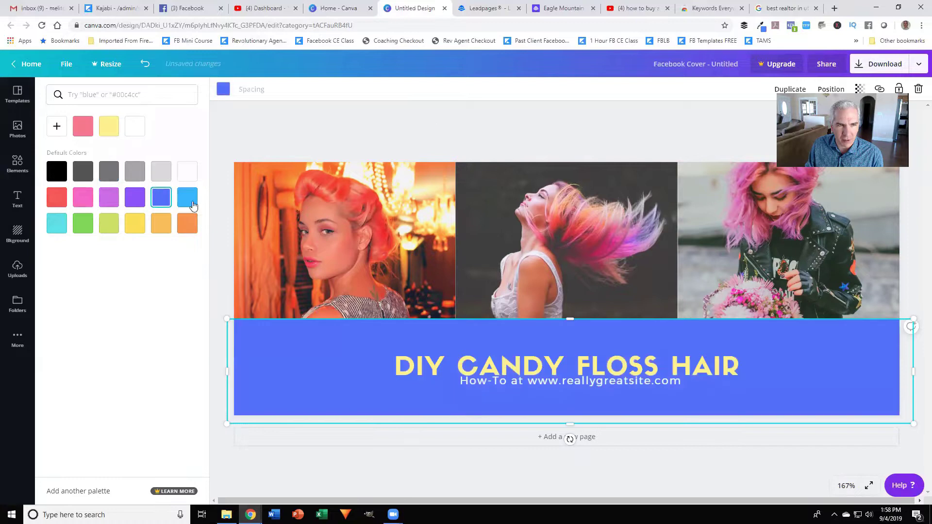
{"action": "left_click", "coordinate": [433, 125]}
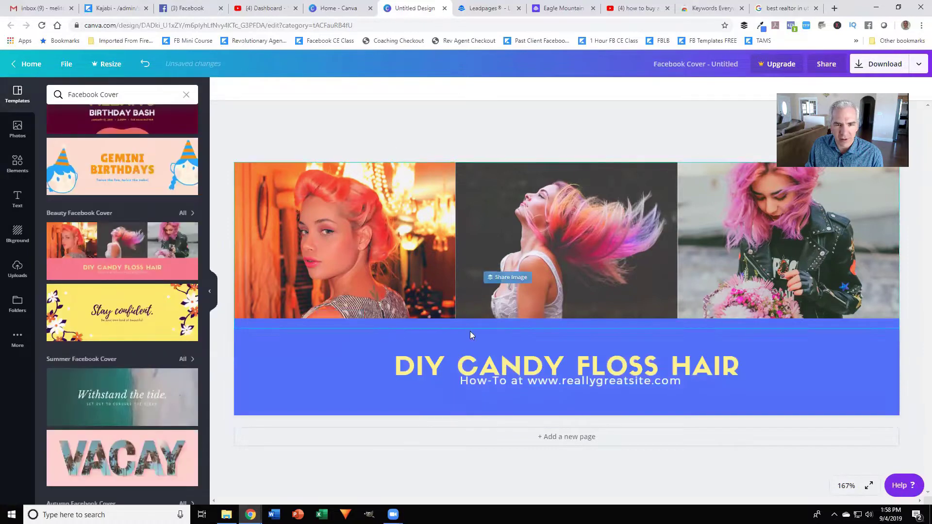
Step: Drag two uploaded house photos and a portrait into the left, middle and right slots
{"action": "left_click", "coordinate": [502, 365]}
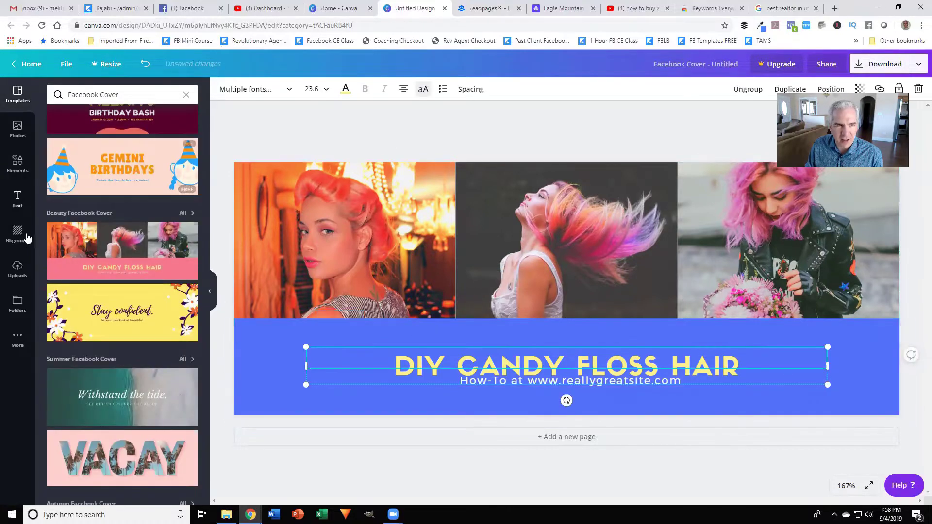
{"action": "left_click", "coordinate": [18, 266]}
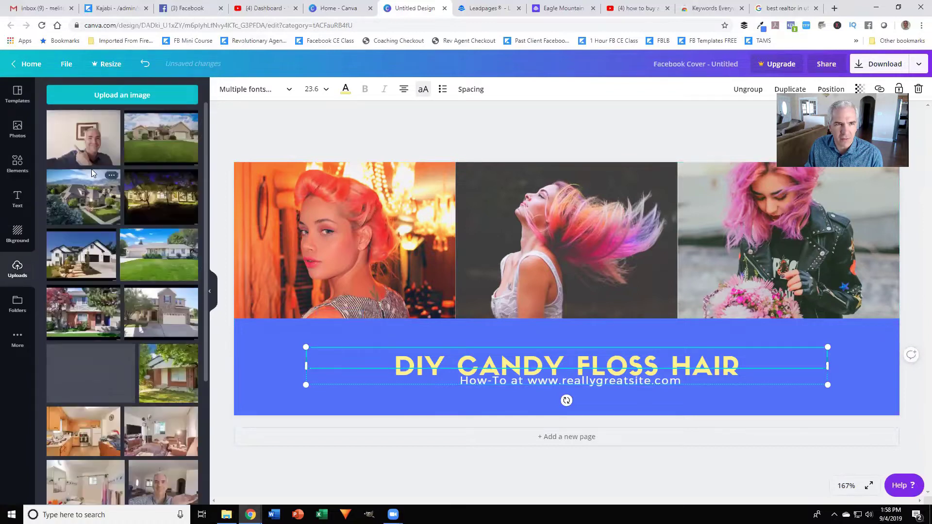
{"action": "left_click_drag", "start_coordinate": [143, 142], "coordinate": [320, 239]}
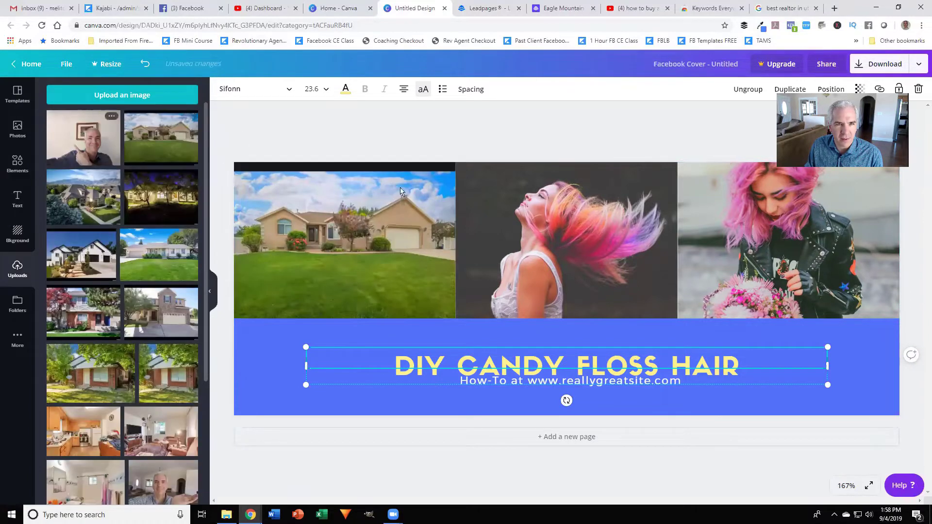
{"action": "left_click_drag", "start_coordinate": [86, 132], "coordinate": [596, 233]}
{"action": "left_click_drag", "start_coordinate": [73, 257], "coordinate": [771, 234]}
{"action": "left_click", "coordinate": [678, 129]}
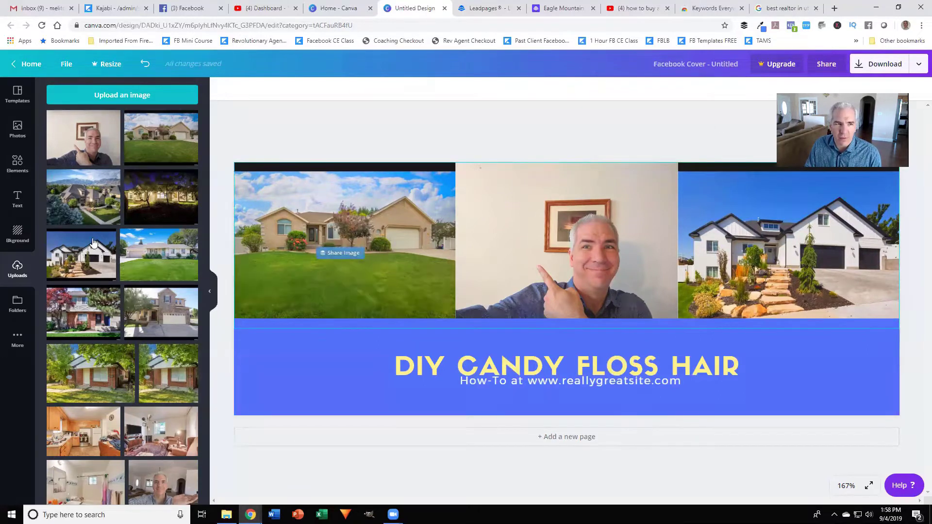
Step: Show the Elements and Text panels, then glance at the Download options
{"action": "left_click", "coordinate": [18, 163]}
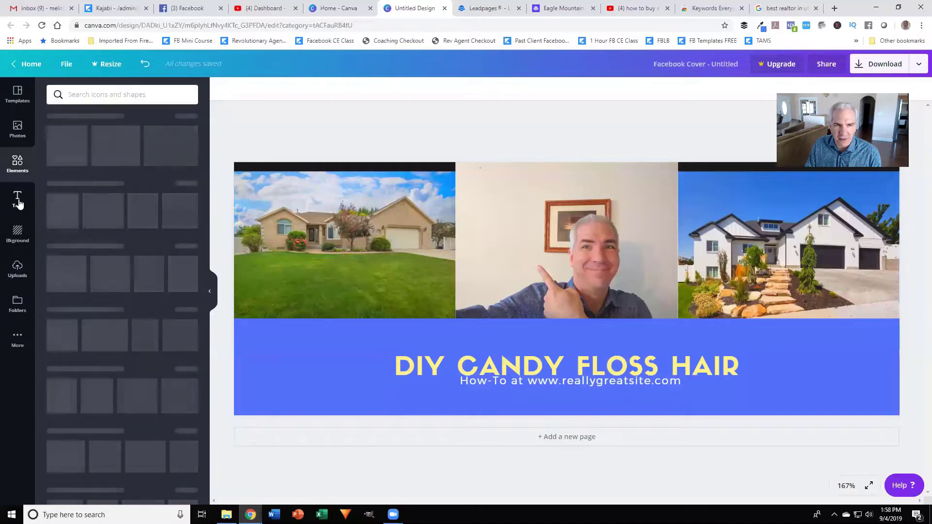
{"action": "left_click", "coordinate": [18, 204]}
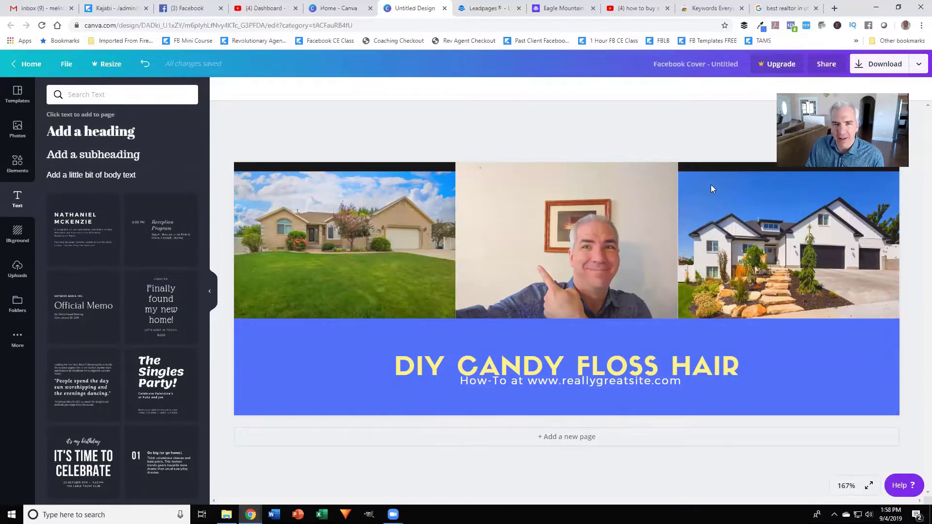
{"action": "left_click", "coordinate": [866, 70]}
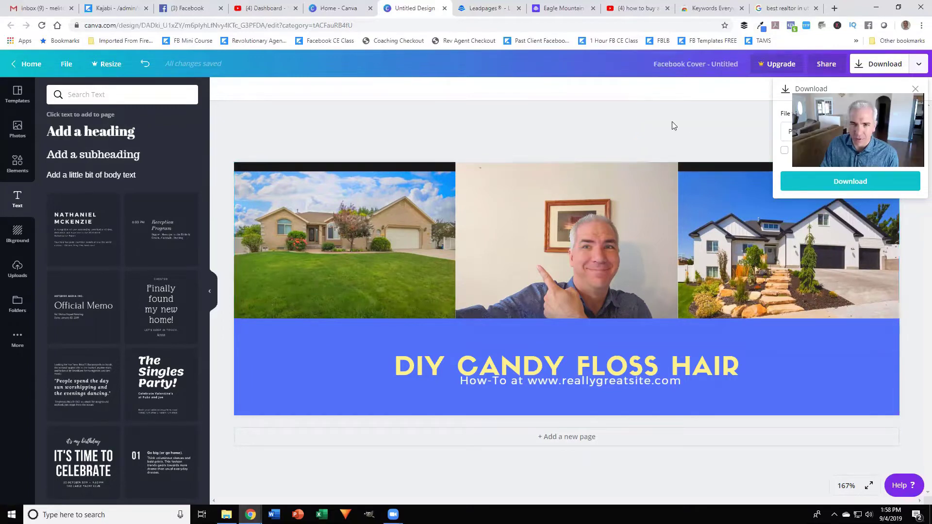
{"action": "left_click", "coordinate": [672, 121]}
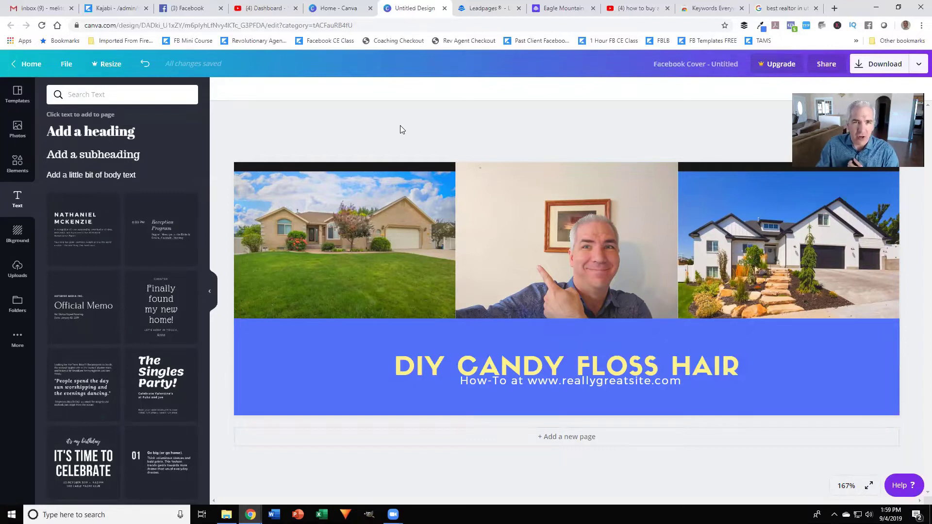
Step: Review the Leadpages landing pages list, then switch to the Eagle Mountain page
{"action": "left_click", "coordinate": [486, 8]}
{"action": "scroll", "coordinate": [462, 189], "scroll_direction": "up", "scroll_amount": 15}
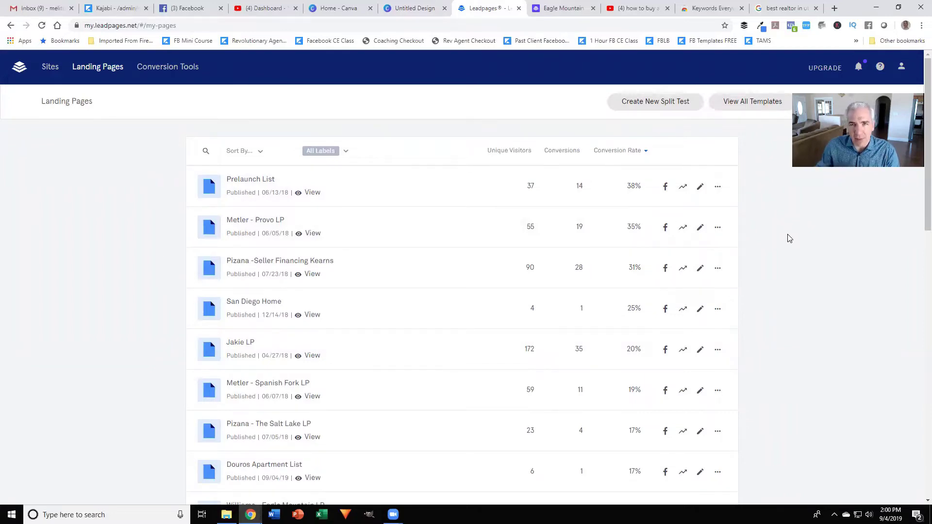
{"action": "left_click", "coordinate": [563, 8]}
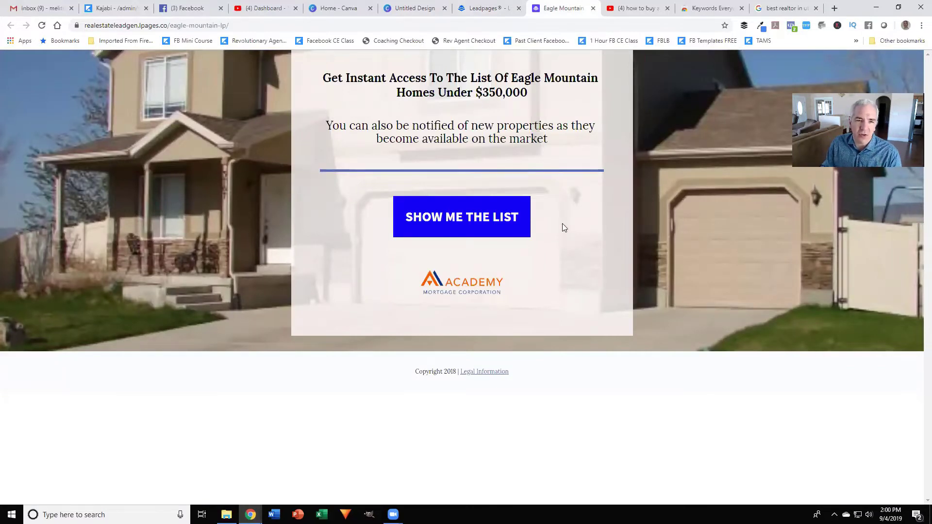
Step: Open the Eagle Mountain signup form, try the first name field, then close it
{"action": "left_click", "coordinate": [469, 216]}
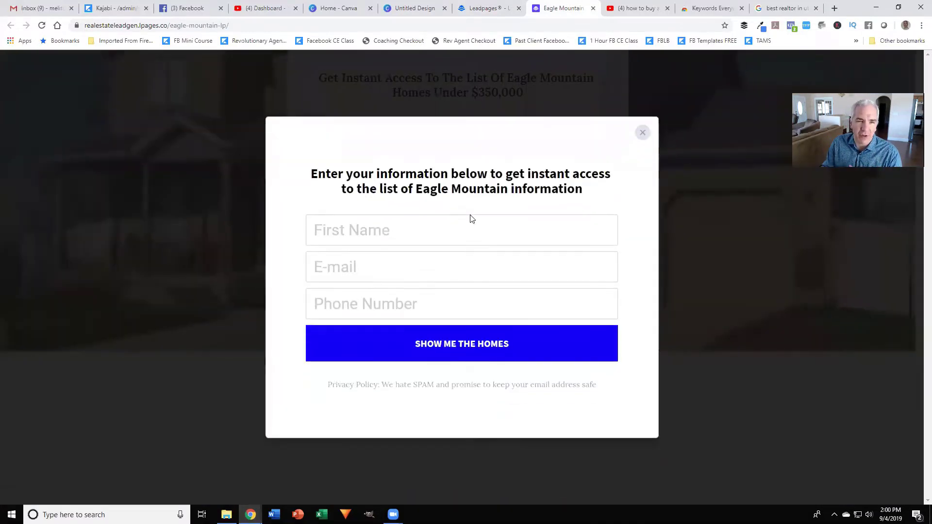
{"action": "left_click", "coordinate": [390, 224]}
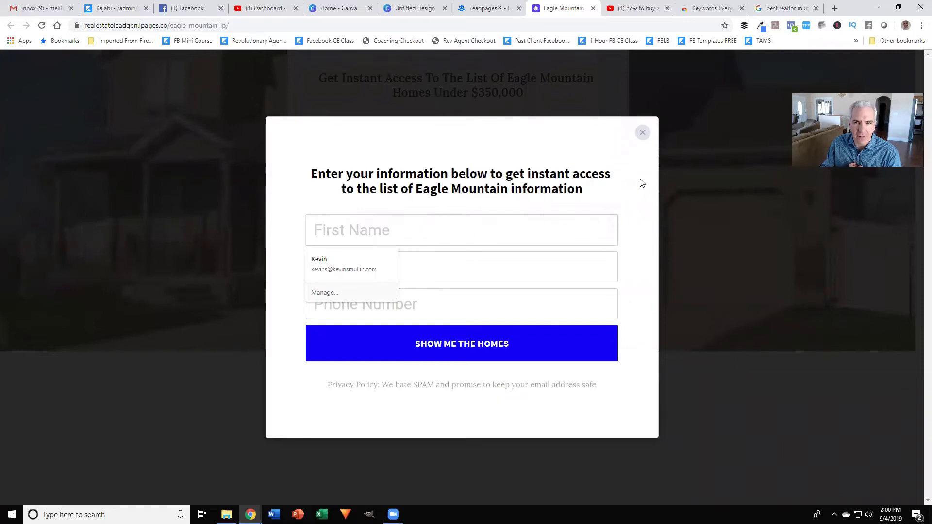
{"action": "left_click", "coordinate": [642, 183]}
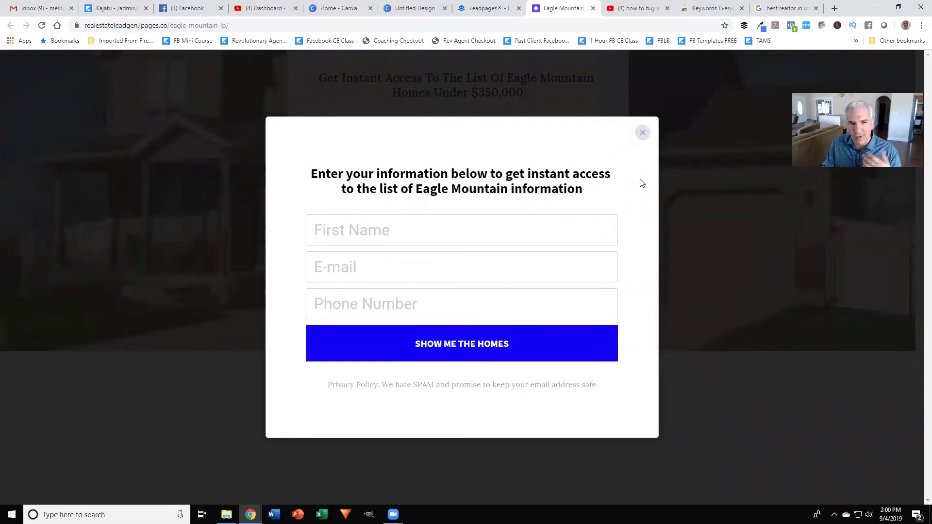
{"action": "left_click", "coordinate": [728, 209]}
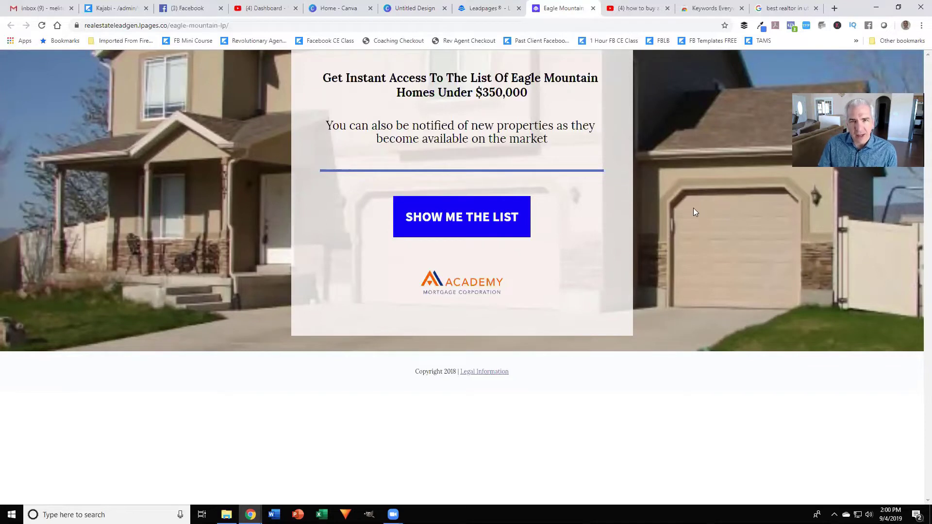
Step: Return to the Leadpages list and sort the landing pages A to Z
{"action": "left_click", "coordinate": [497, 10]}
{"action": "scroll", "coordinate": [412, 243], "scroll_direction": "down", "scroll_amount": 6}
{"action": "scroll", "coordinate": [420, 238], "scroll_direction": "down", "scroll_amount": 8}
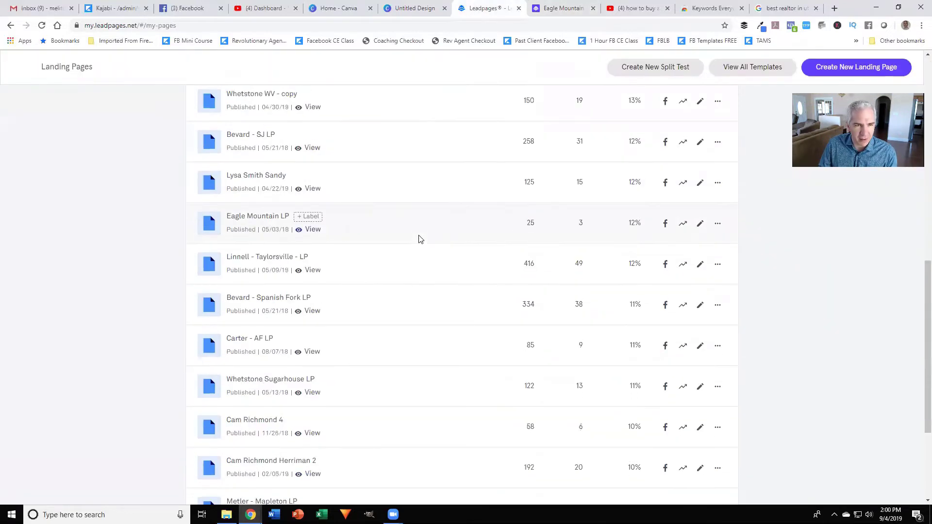
{"action": "scroll", "coordinate": [422, 240], "scroll_direction": "up", "scroll_amount": 15}
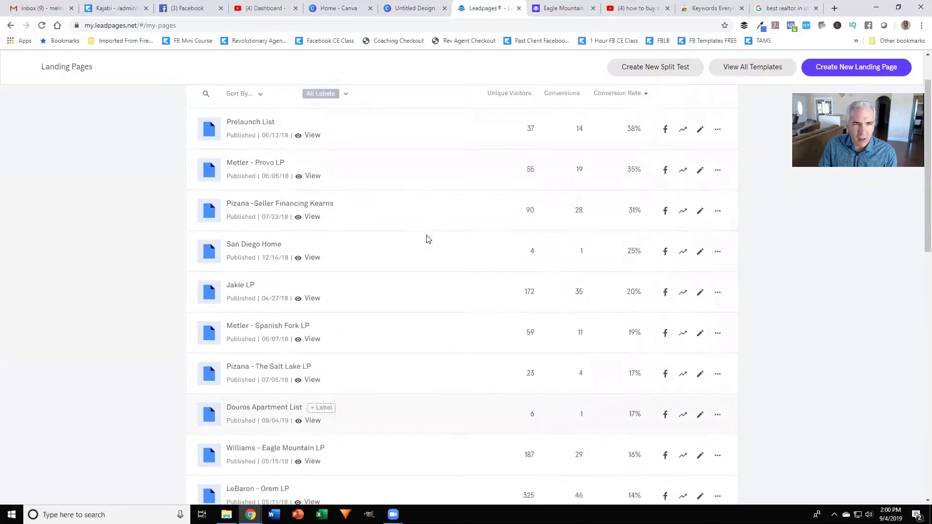
{"action": "left_click", "coordinate": [259, 152]}
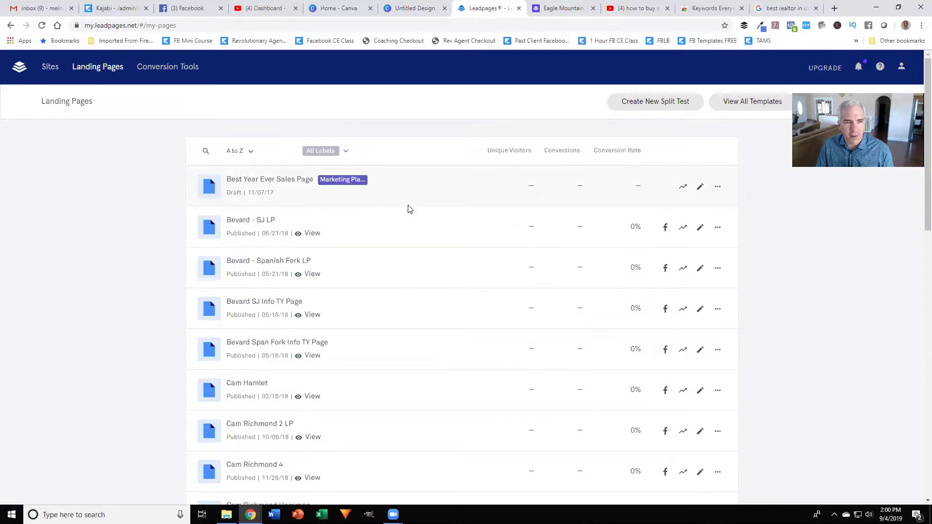
{"action": "scroll", "coordinate": [407, 211], "scroll_direction": "down", "scroll_amount": 5}
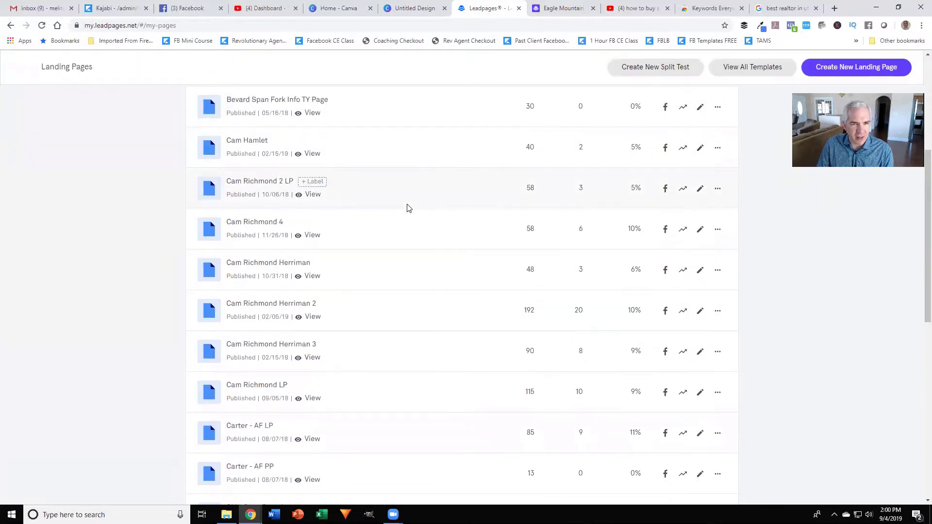
{"action": "scroll", "coordinate": [407, 208], "scroll_direction": "down", "scroll_amount": 3}
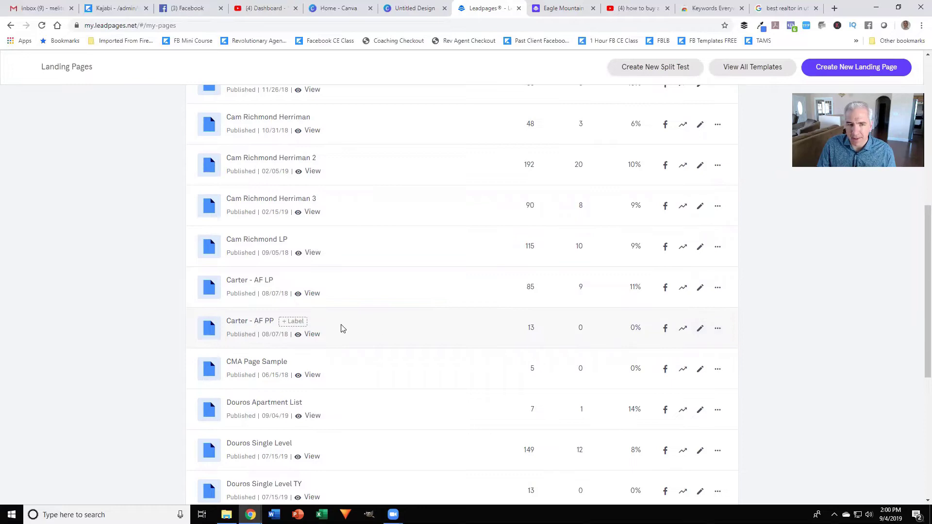
Step: Open the live AF PP American Fork property page and scroll through its details
{"action": "left_click", "coordinate": [310, 333]}
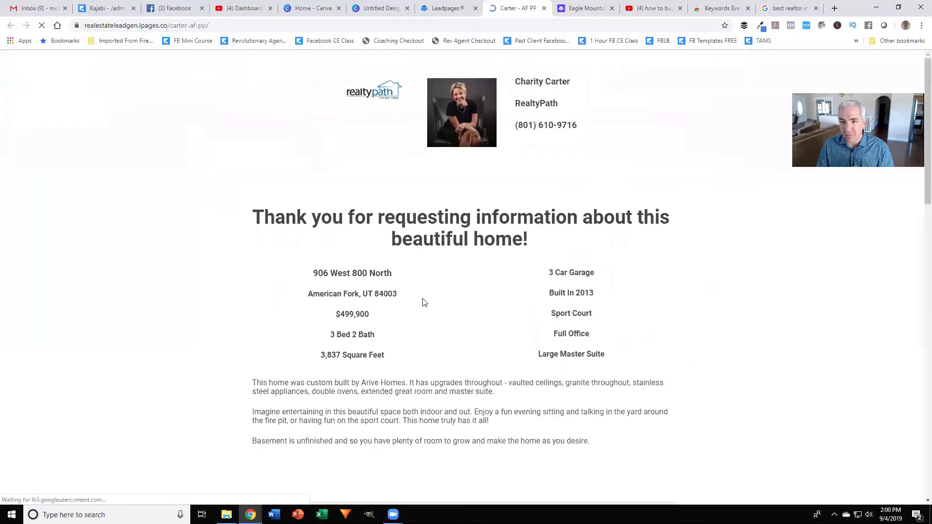
{"action": "scroll", "coordinate": [784, 200], "scroll_direction": "down", "scroll_amount": 12}
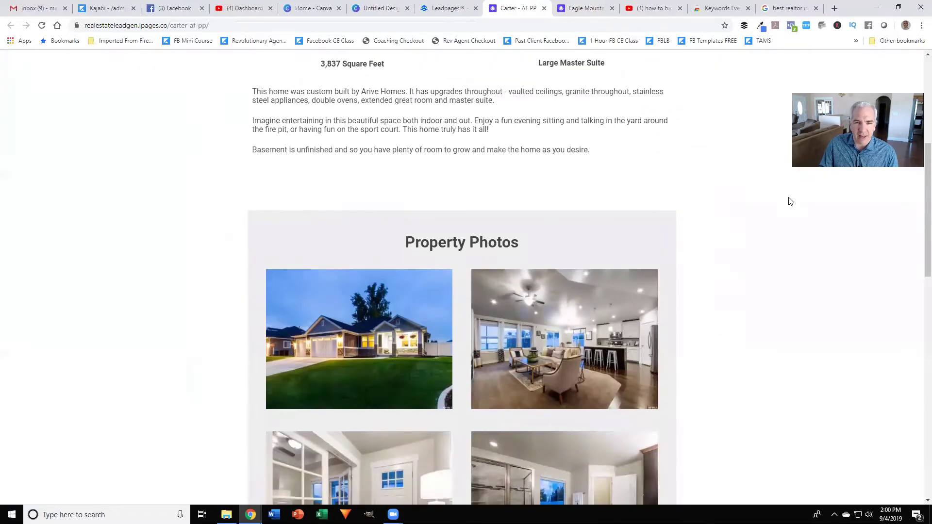
{"action": "scroll", "coordinate": [786, 202], "scroll_direction": "down", "scroll_amount": 8}
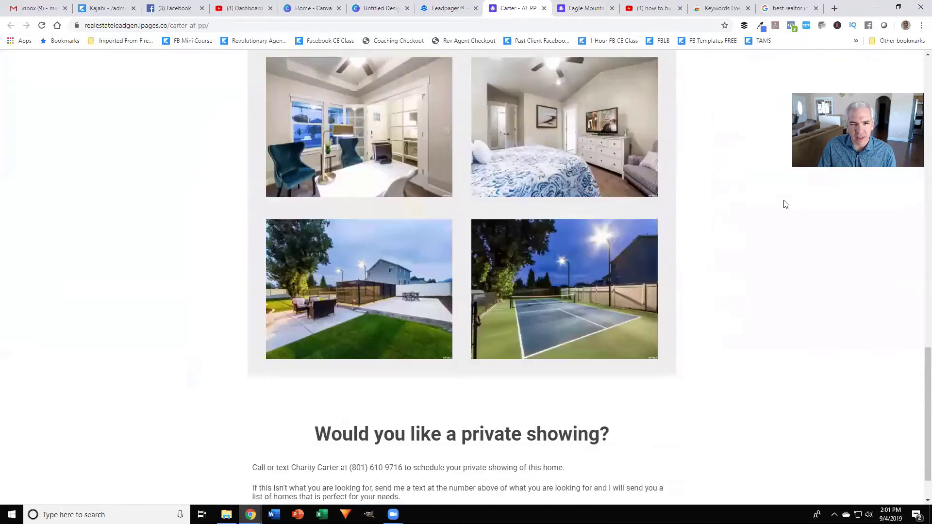
{"action": "scroll", "coordinate": [785, 204], "scroll_direction": "up", "scroll_amount": 13}
{"action": "scroll", "coordinate": [783, 203], "scroll_direction": "up", "scroll_amount": 6}
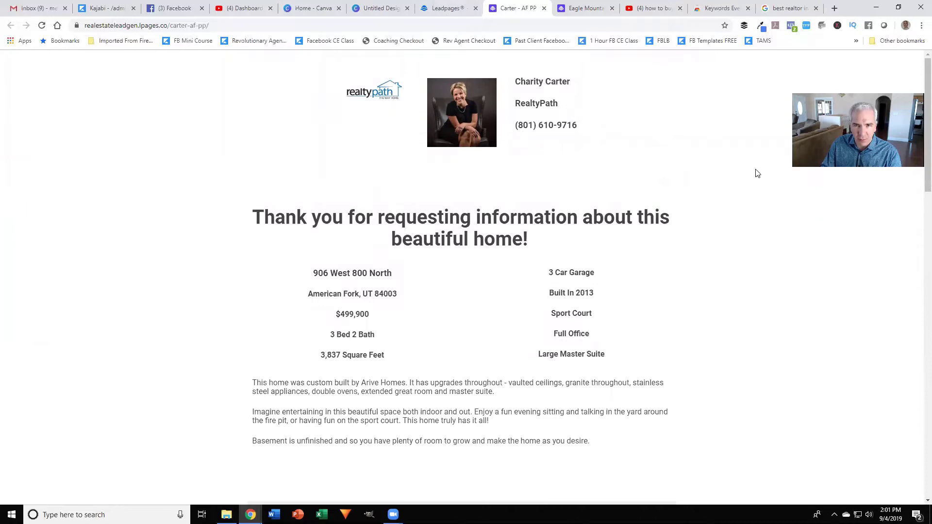
{"action": "scroll", "coordinate": [720, 153], "scroll_direction": "down", "scroll_amount": 3}
{"action": "scroll", "coordinate": [665, 230], "scroll_direction": "down", "scroll_amount": 13}
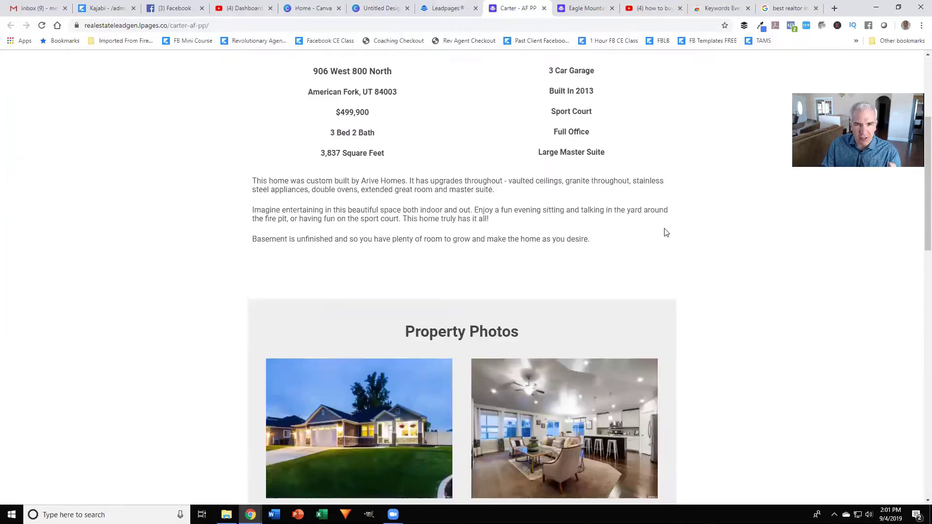
{"action": "scroll", "coordinate": [670, 227], "scroll_direction": "down", "scroll_amount": 5}
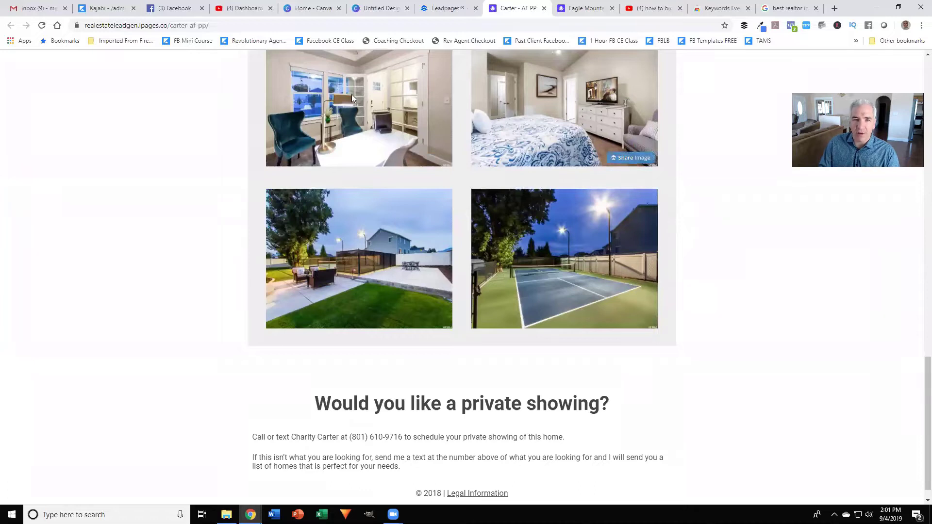
Step: Browse the home's exterior and interior Property Photos gallery
{"action": "mouse_move", "coordinate": [541, 290]}
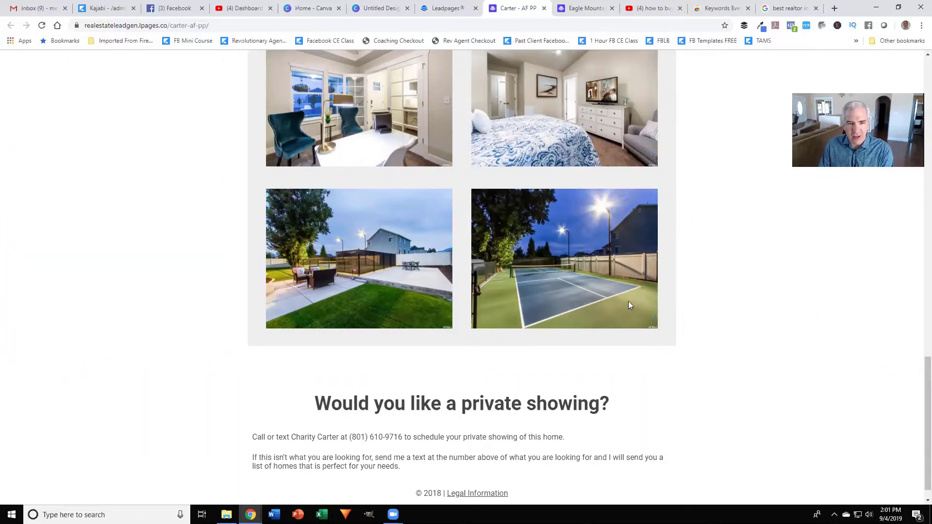
{"action": "scroll", "coordinate": [646, 340], "scroll_direction": "up", "scroll_amount": 5}
{"action": "scroll", "coordinate": [677, 339], "scroll_direction": "up", "scroll_amount": 6}
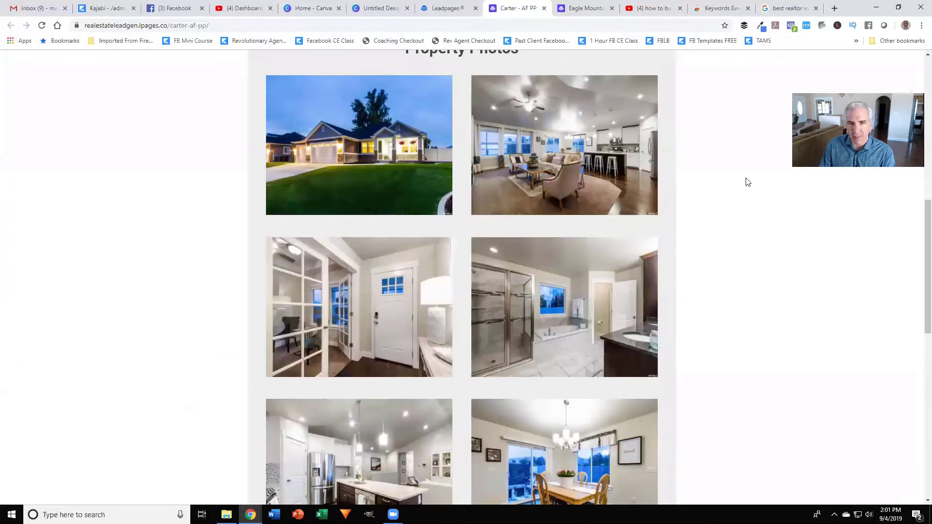
{"action": "mouse_move", "coordinate": [576, 154]}
{"action": "mouse_move", "coordinate": [417, 122]}
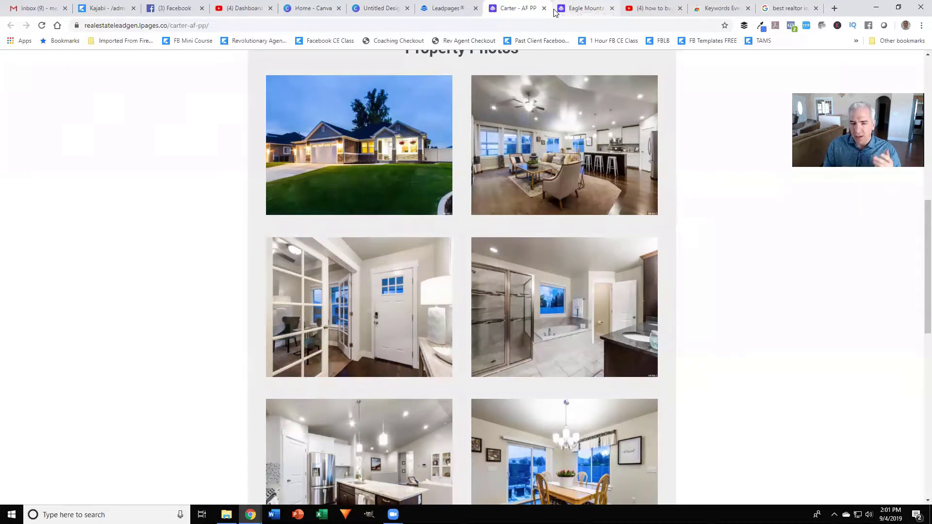
{"action": "mouse_move", "coordinate": [538, 116]}
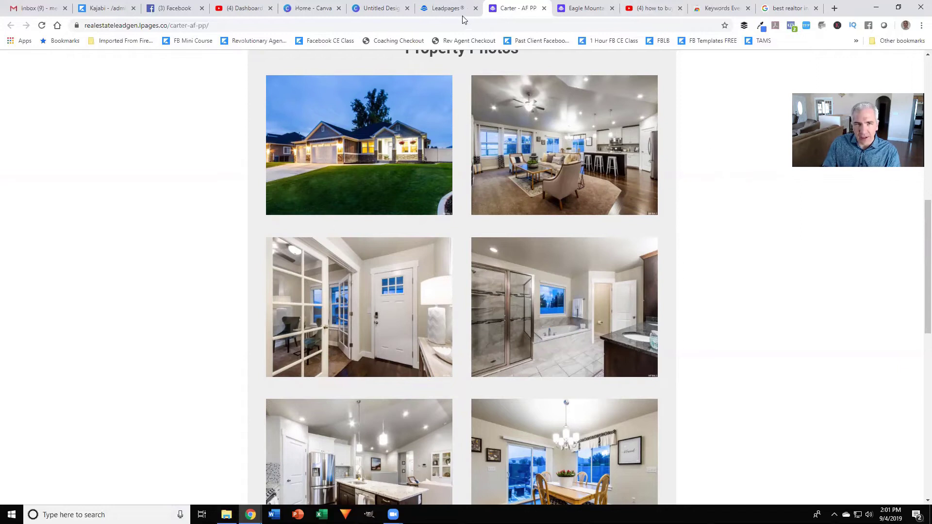
{"action": "left_click", "coordinate": [446, 8]}
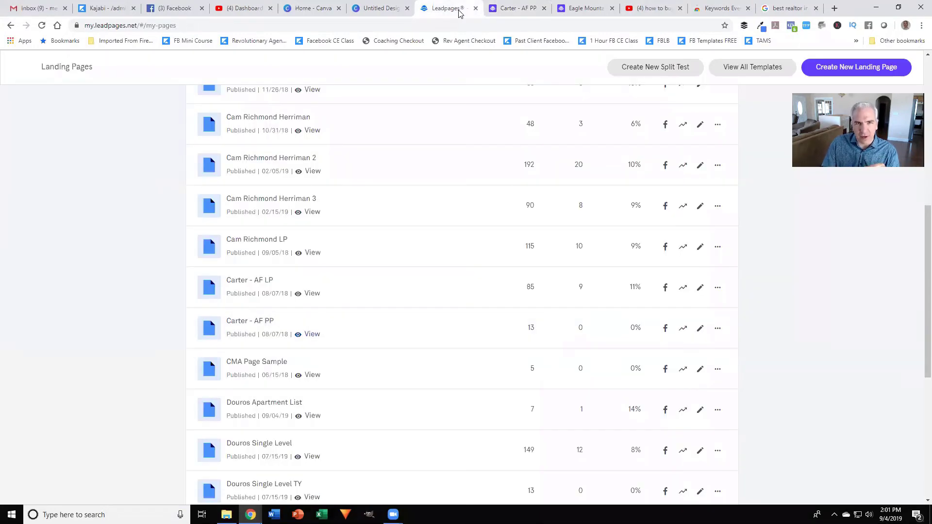
{"action": "left_click", "coordinate": [588, 9]}
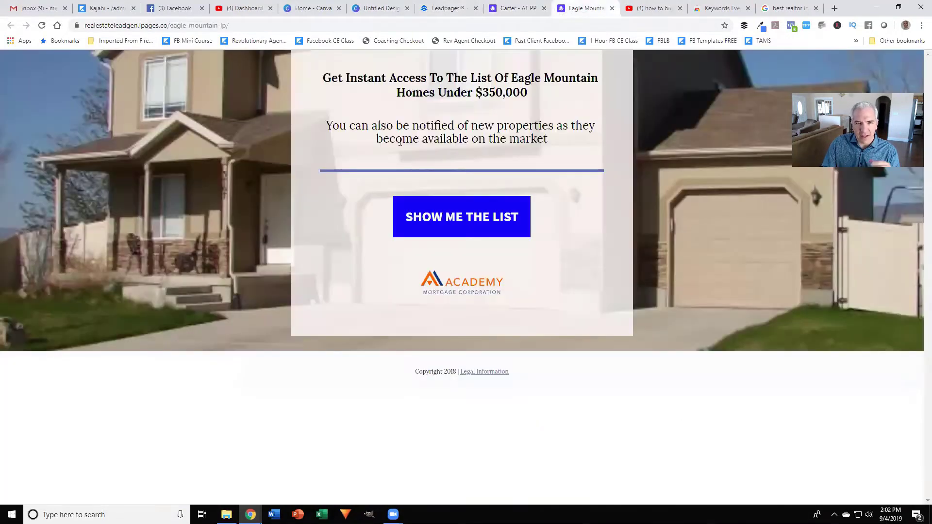
{"action": "left_click", "coordinate": [527, 13]}
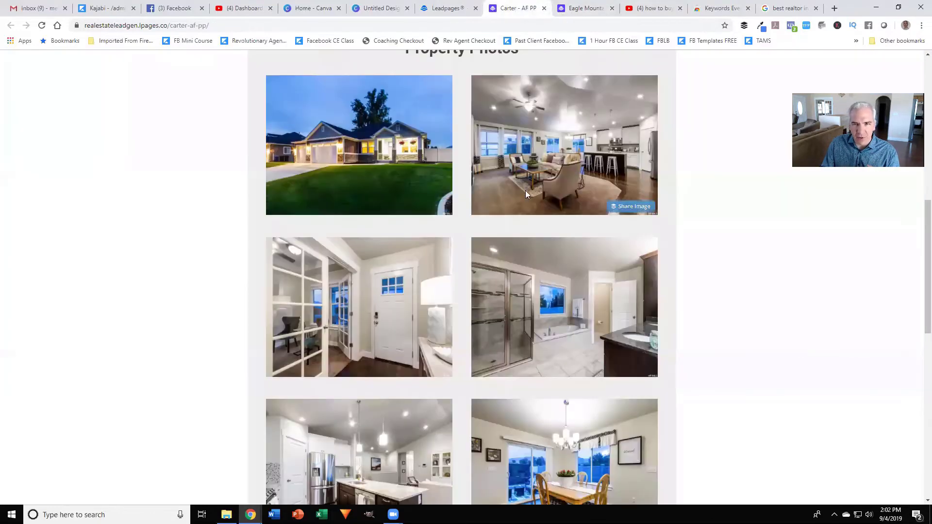
{"action": "scroll", "coordinate": [630, 269], "scroll_direction": "up", "scroll_amount": 5}
{"action": "scroll", "coordinate": [630, 268], "scroll_direction": "up", "scroll_amount": 4}
{"action": "scroll", "coordinate": [636, 266], "scroll_direction": "down", "scroll_amount": 7}
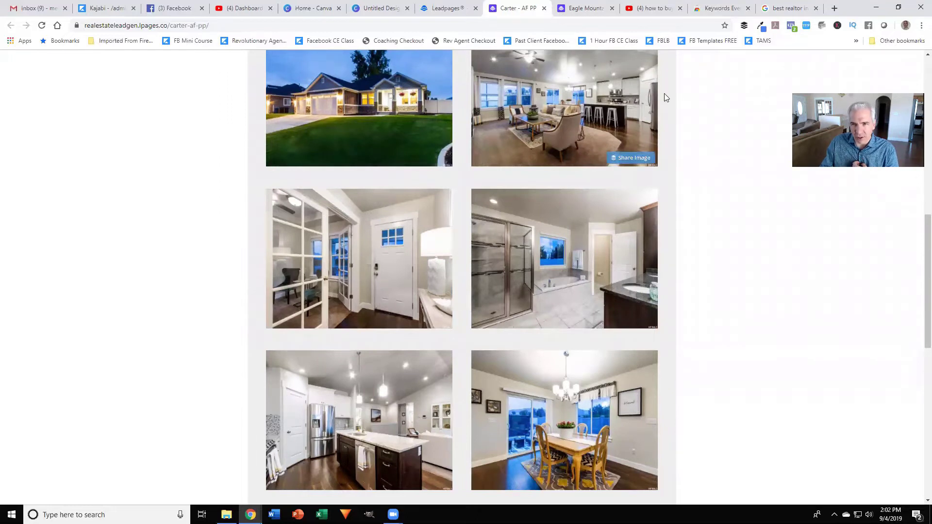
{"action": "mouse_move", "coordinate": [656, 80]}
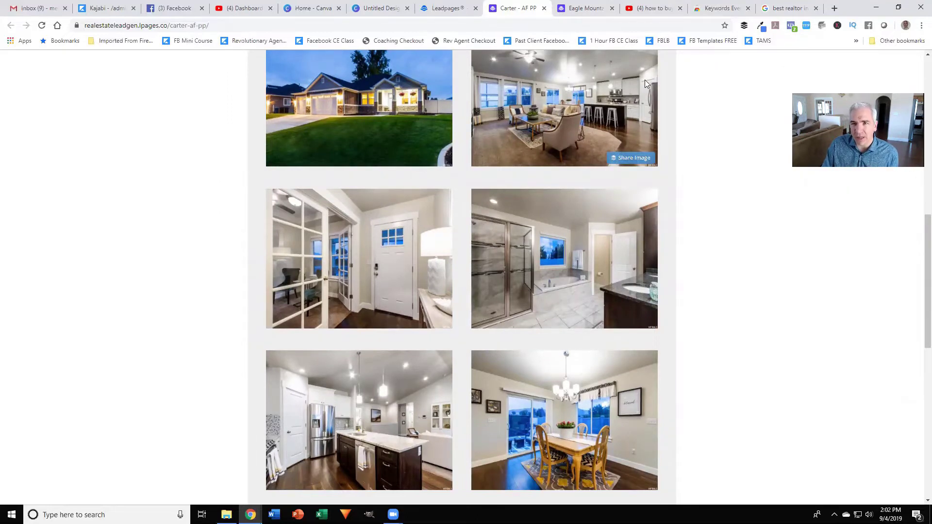
Step: On the 'how to buy a house' results, inspect vidIQ's 1,271,932 highest views and average subscribers
{"action": "left_click", "coordinate": [643, 9]}
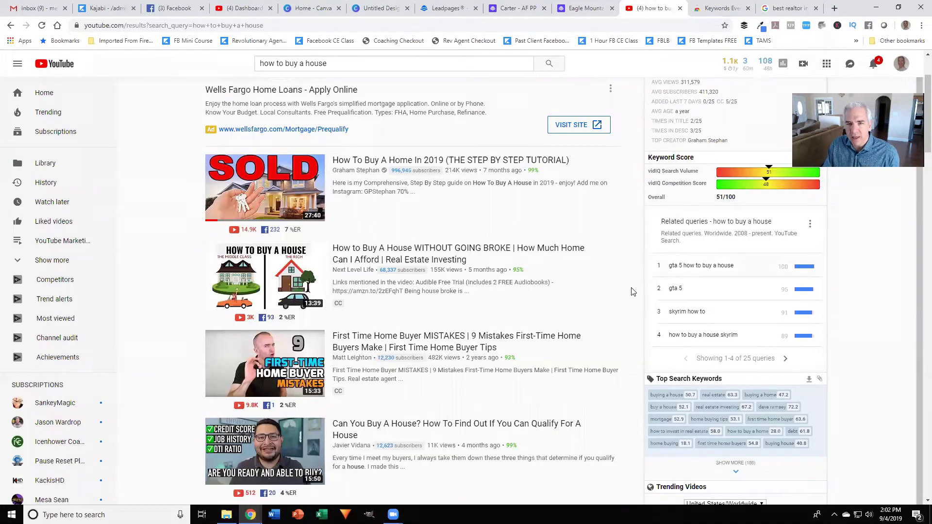
{"action": "scroll", "coordinate": [632, 291], "scroll_direction": "up", "scroll_amount": 2}
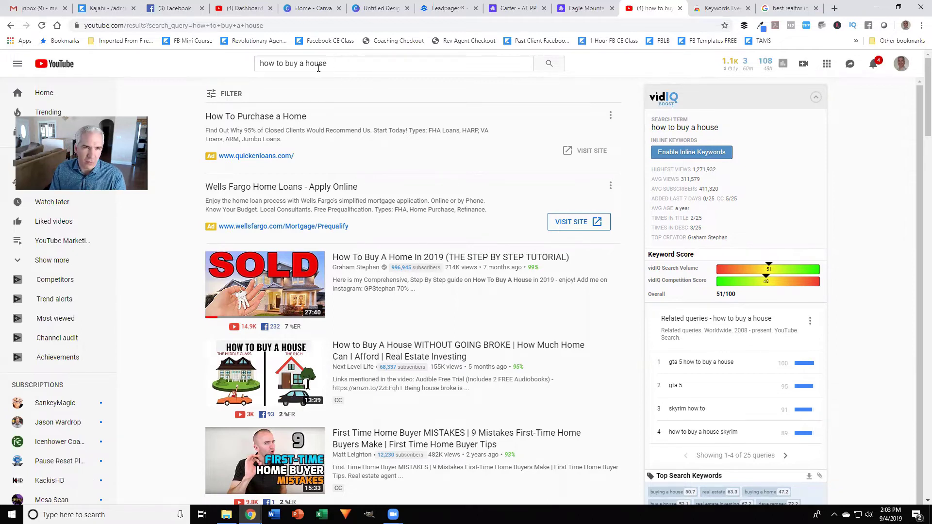
{"action": "left_click_drag", "start_coordinate": [328, 65], "coordinate": [252, 71]}
{"action": "left_click", "coordinate": [616, 67]}
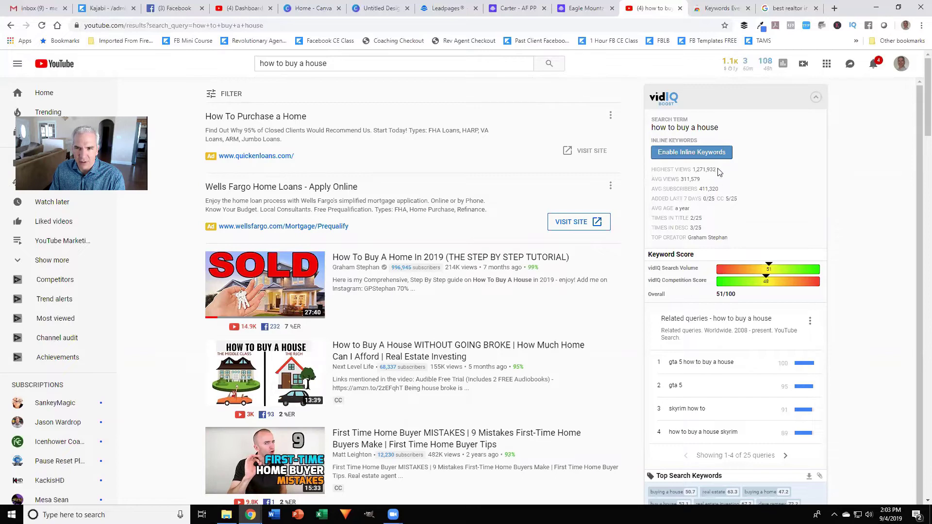
{"action": "left_click_drag", "start_coordinate": [718, 172], "coordinate": [664, 170]}
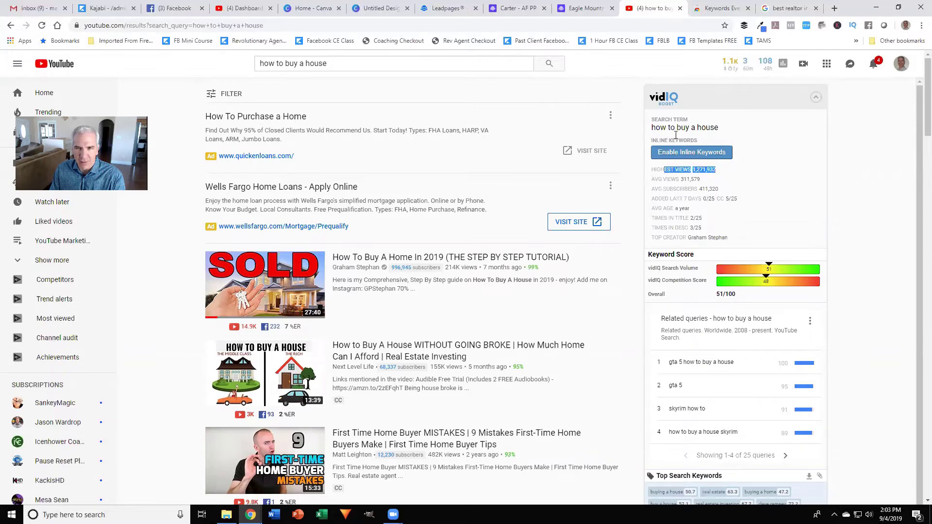
{"action": "left_click", "coordinate": [695, 179]}
{"action": "left_click_drag", "start_coordinate": [708, 189], "coordinate": [717, 194]}
{"action": "left_click", "coordinate": [717, 194]}
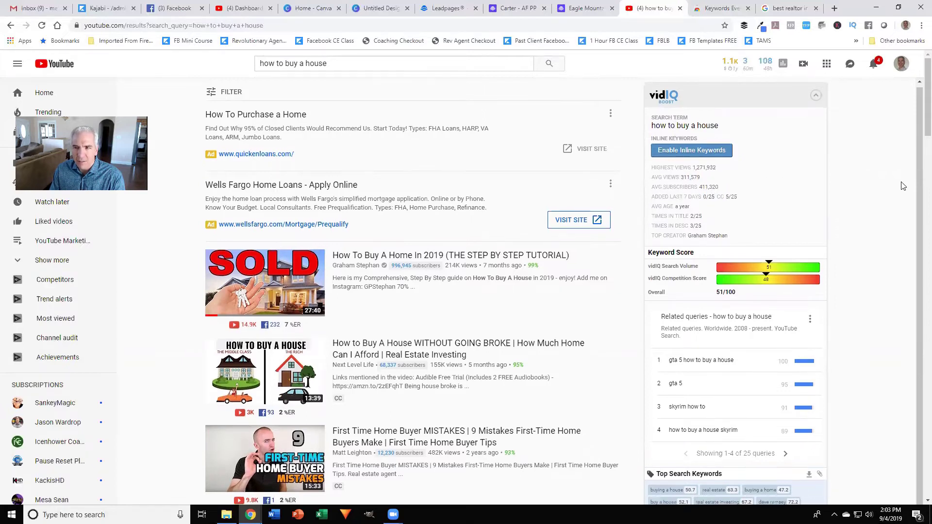
Step: Scroll through the search results checking each video's vidIQ keyword scores
{"action": "scroll", "coordinate": [897, 181], "scroll_direction": "down", "scroll_amount": 6}
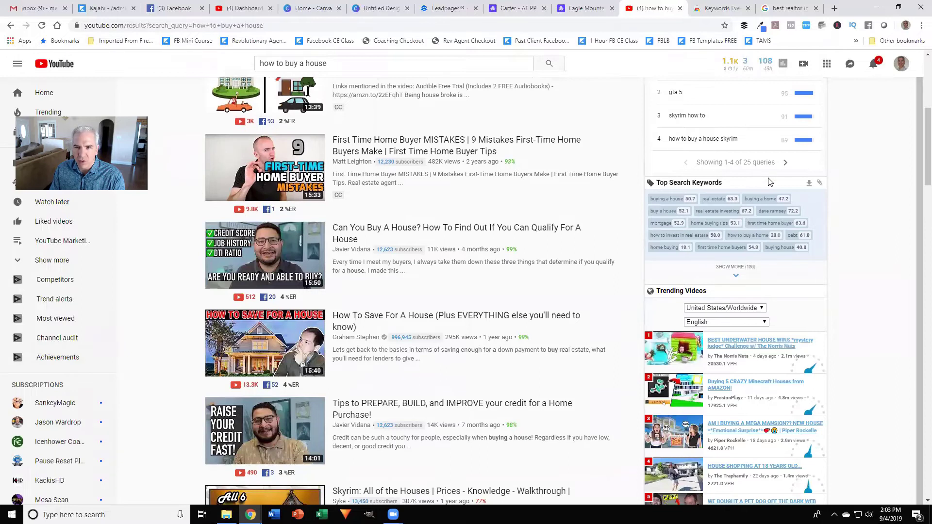
{"action": "mouse_move", "coordinate": [788, 231]}
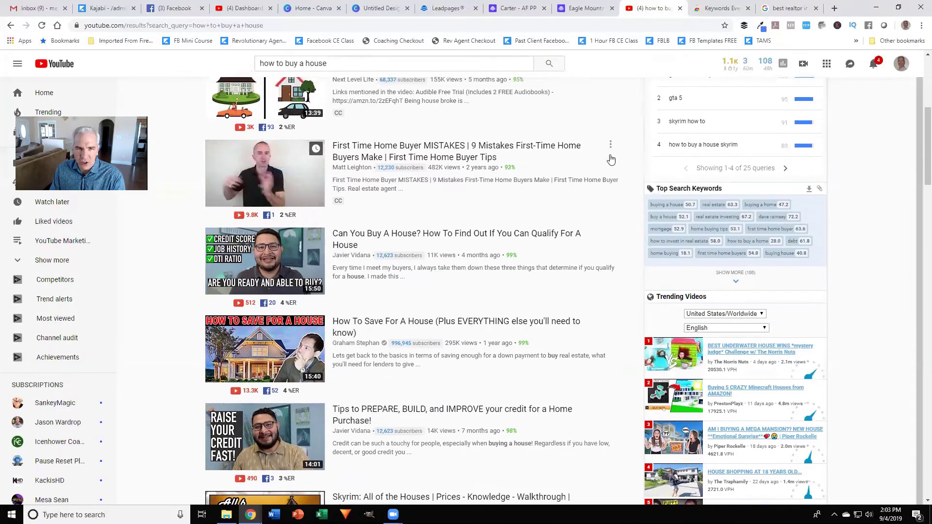
{"action": "scroll", "coordinate": [610, 167], "scroll_direction": "up", "scroll_amount": 6}
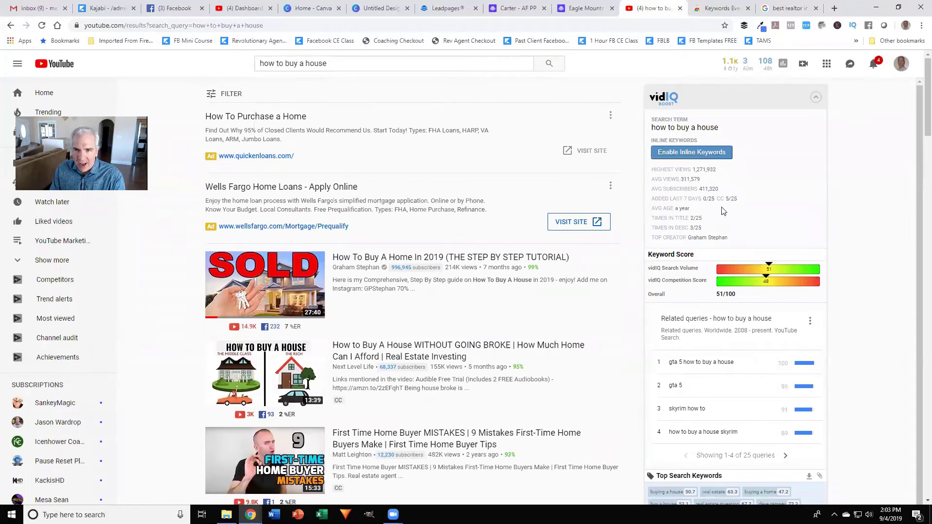
{"action": "scroll", "coordinate": [878, 248], "scroll_direction": "down", "scroll_amount": 6}
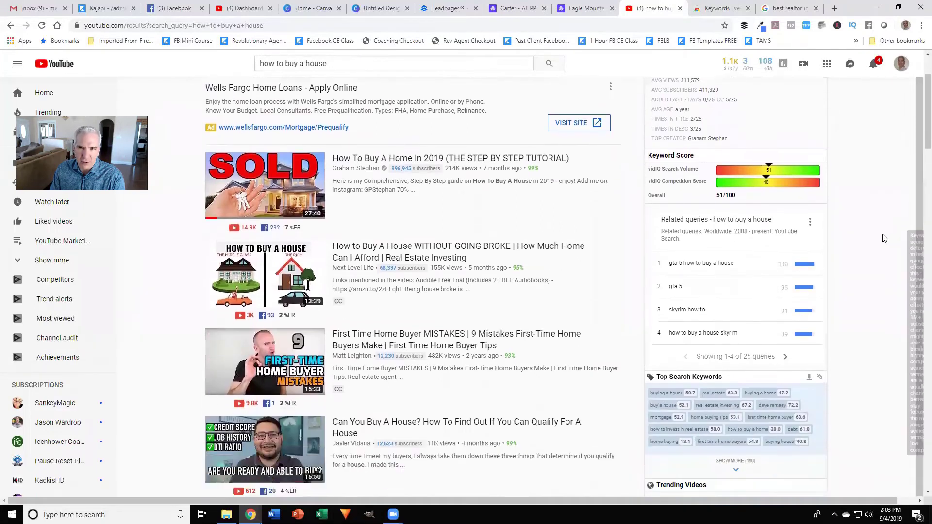
{"action": "scroll", "coordinate": [883, 238], "scroll_direction": "down", "scroll_amount": 2}
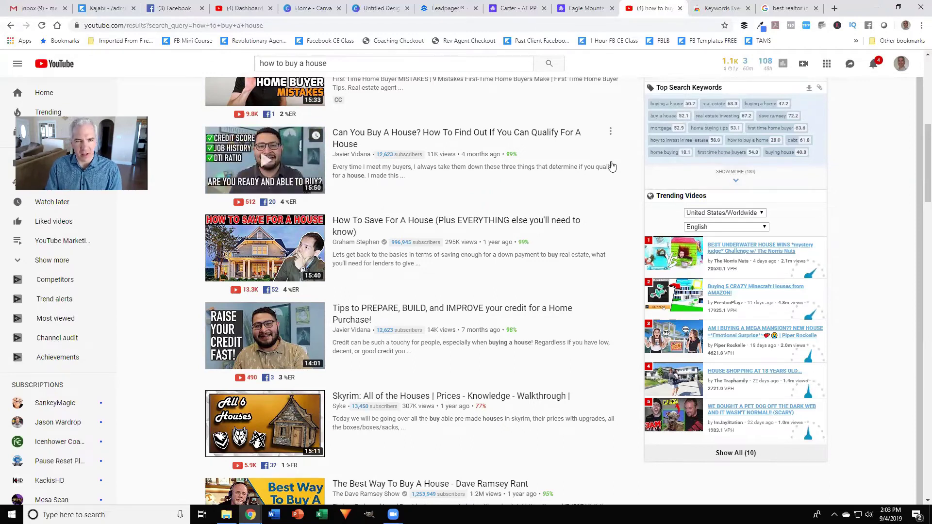
{"action": "scroll", "coordinate": [612, 167], "scroll_direction": "up", "scroll_amount": 6}
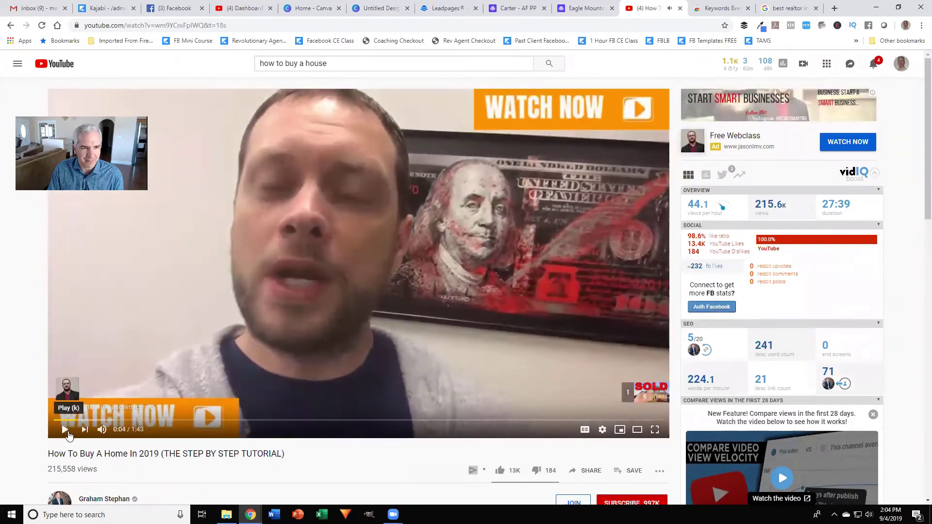
Step: Pause the pre-roll ad at 0:04 and review vidIQ's 76.8/100 overview with 215.6K views
{"action": "left_click", "coordinate": [66, 429]}
{"action": "scroll", "coordinate": [529, 280], "scroll_direction": "down", "scroll_amount": 5}
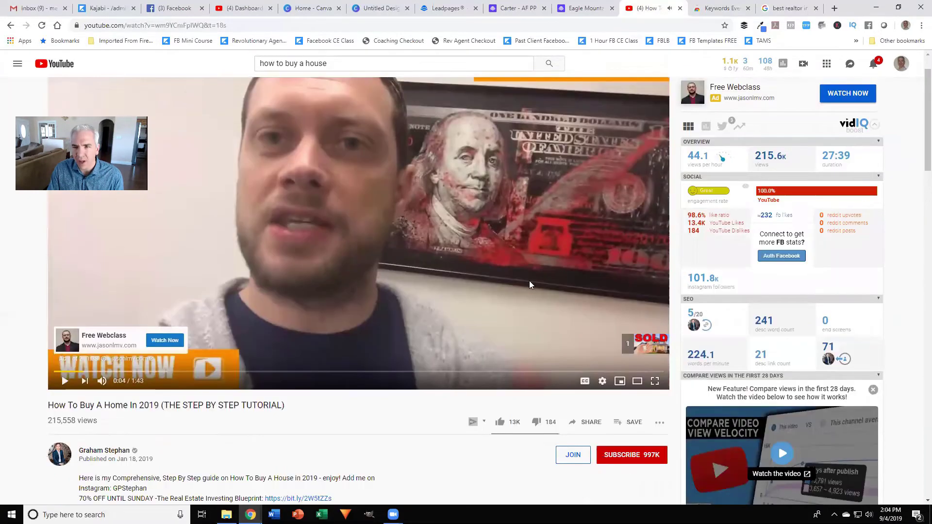
{"action": "scroll", "coordinate": [570, 275], "scroll_direction": "up", "scroll_amount": 5}
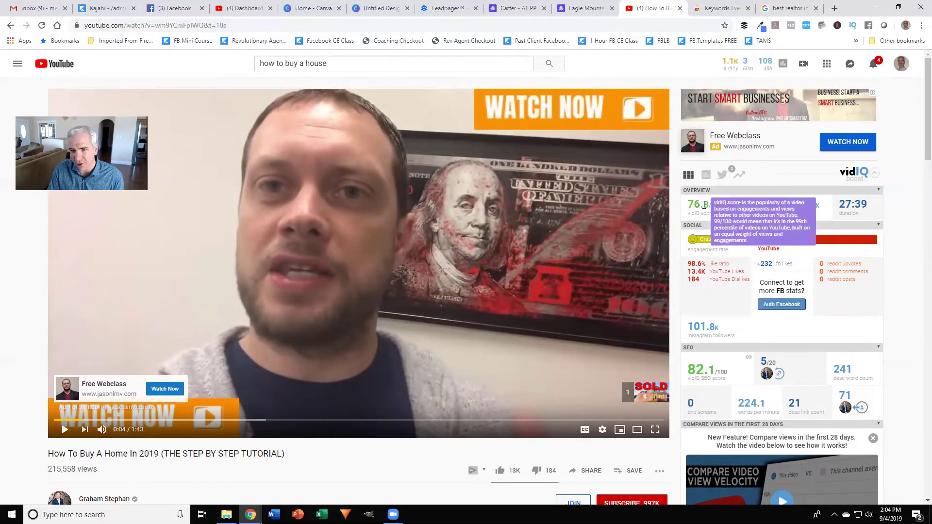
{"action": "scroll", "coordinate": [704, 210], "scroll_direction": "down", "scroll_amount": 3}
{"action": "mouse_move", "coordinate": [695, 234]}
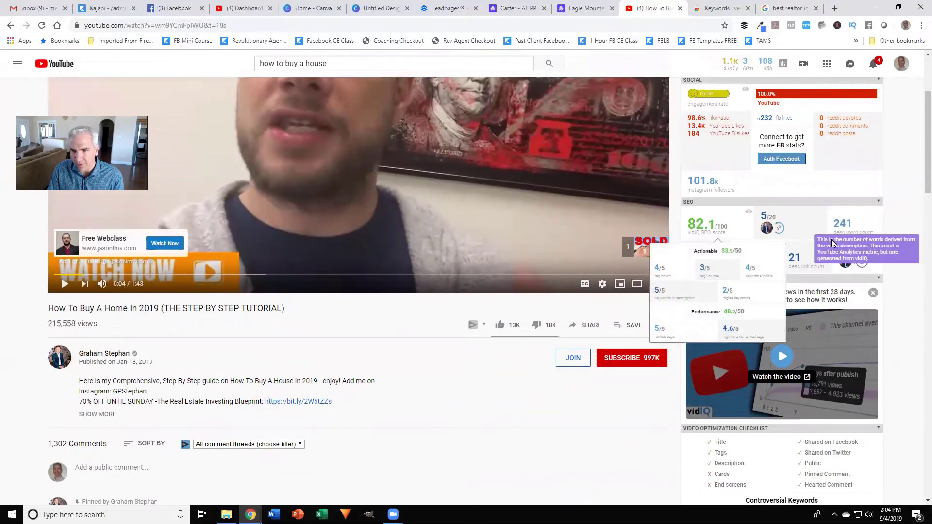
Step: Scroll through vidIQ's 82.1/100 SEO score and the video's tags
{"action": "scroll", "coordinate": [918, 180], "scroll_direction": "down", "scroll_amount": 6}
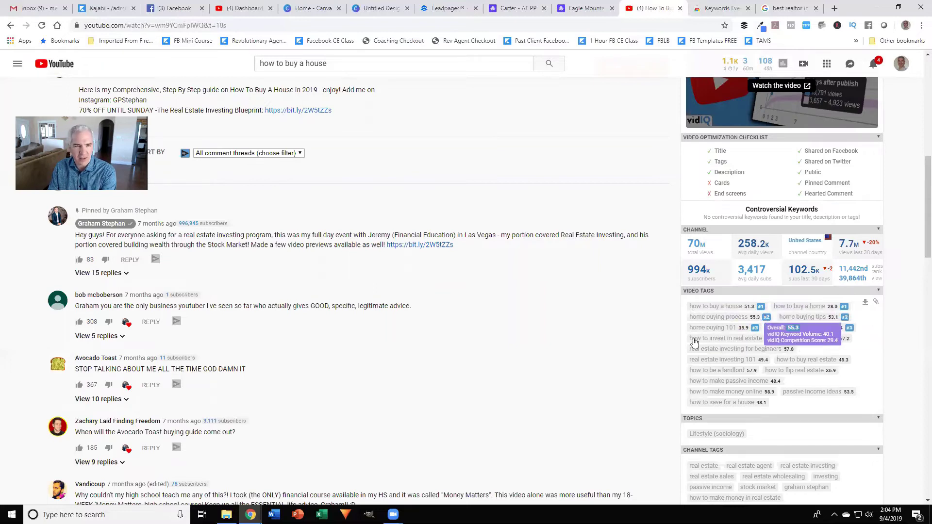
{"action": "scroll", "coordinate": [660, 304], "scroll_direction": "down", "scroll_amount": 4}
{"action": "scroll", "coordinate": [660, 303], "scroll_direction": "up", "scroll_amount": 15}
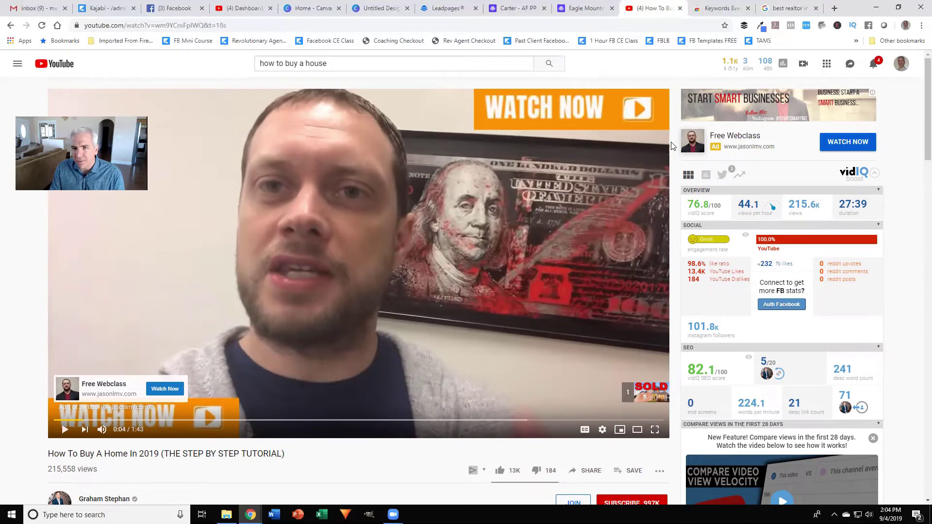
{"action": "scroll", "coordinate": [672, 145], "scroll_direction": "down", "scroll_amount": 5}
{"action": "scroll", "coordinate": [673, 147], "scroll_direction": "up", "scroll_amount": 5}
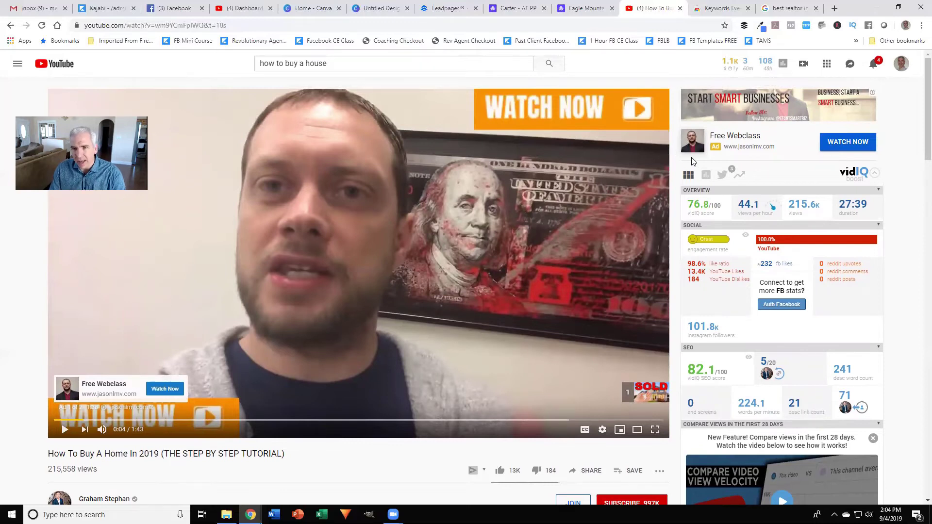
{"action": "scroll", "coordinate": [672, 150], "scroll_direction": "down", "scroll_amount": 6}
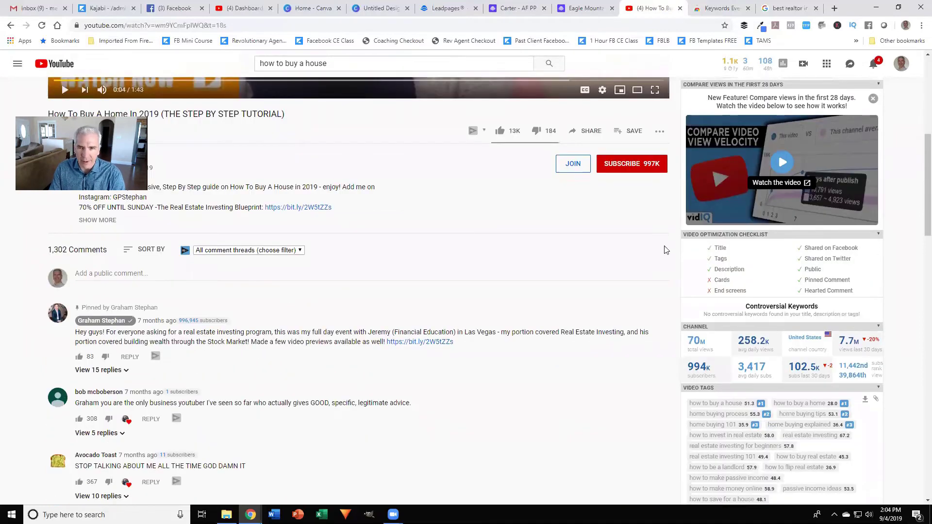
{"action": "scroll", "coordinate": [665, 250], "scroll_direction": "up", "scroll_amount": 6}
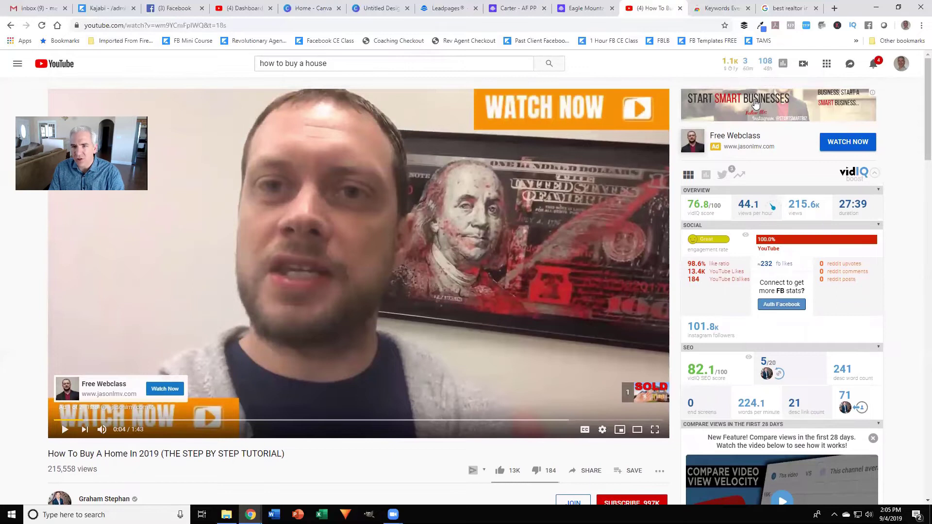
{"action": "mouse_move", "coordinate": [745, 235]}
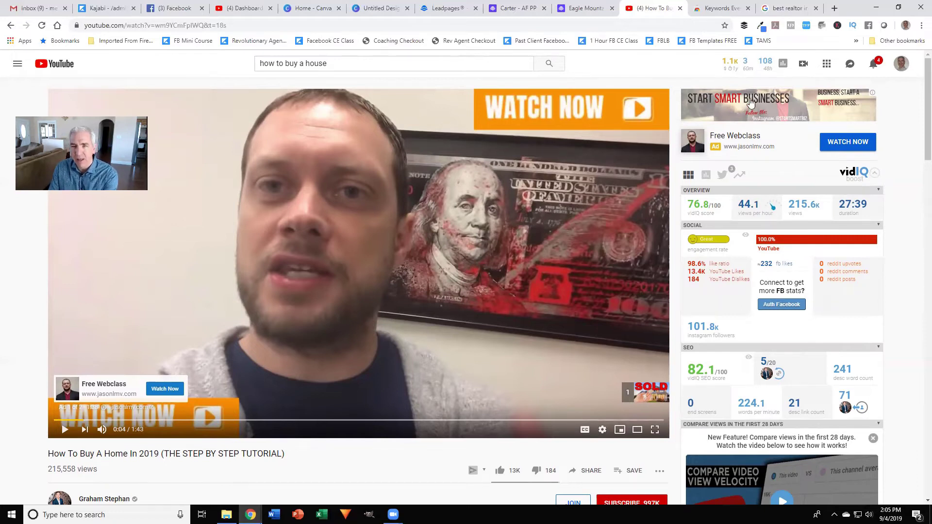
Step: Bring up the Keywords Everywhere - Keyword Tool listing, showing 878,137 users
{"action": "left_click", "coordinate": [726, 13]}
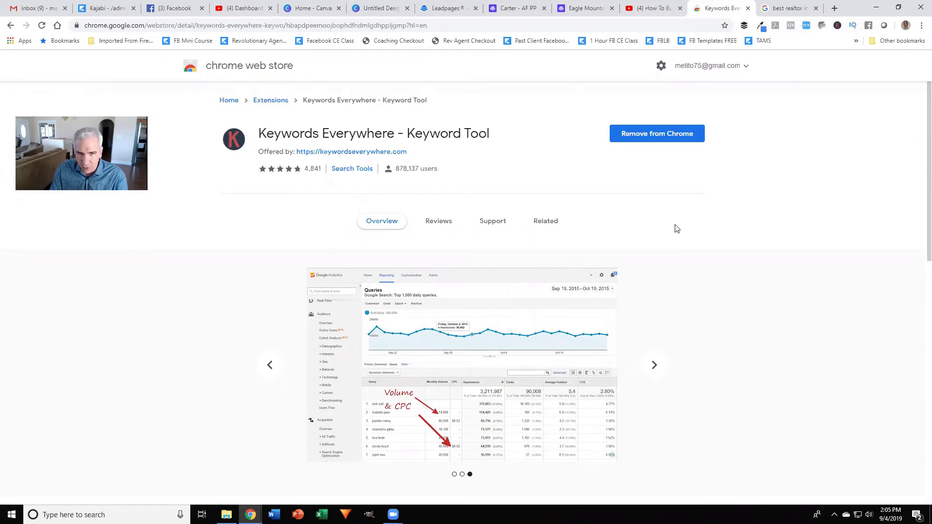
Step: Show the 'best realtor in utah' results down to the Keywords Everywhere tables, led by 'utah real estate' at 49,500
{"action": "left_click", "coordinate": [786, 8]}
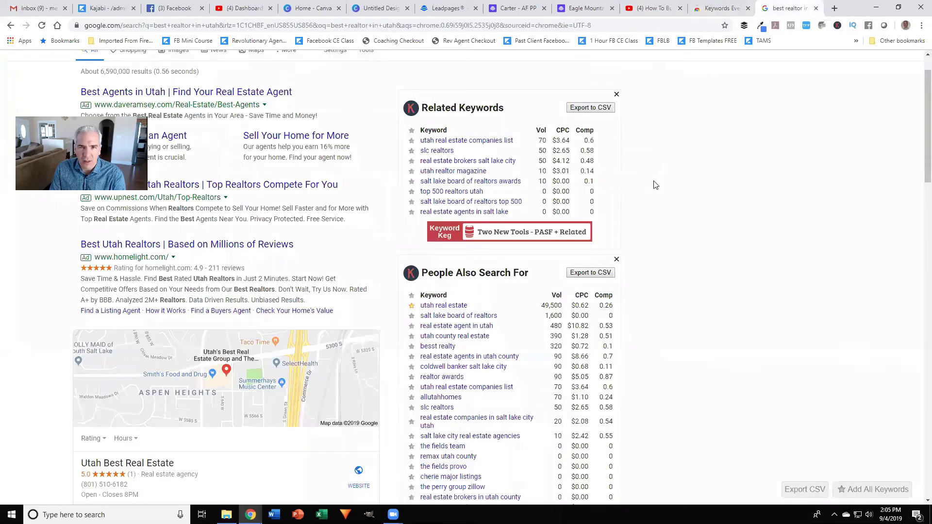
{"action": "scroll", "coordinate": [655, 184], "scroll_direction": "up", "scroll_amount": 1}
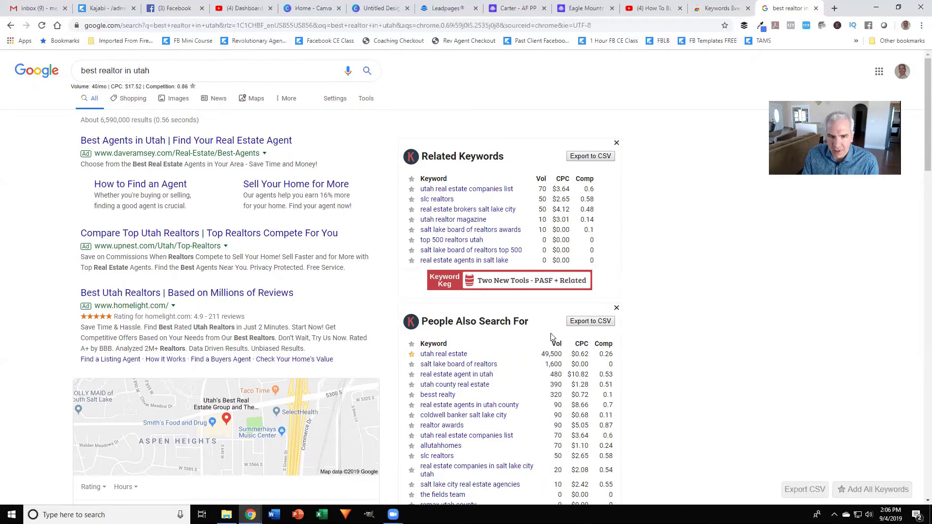
{"action": "scroll", "coordinate": [464, 347], "scroll_direction": "down", "scroll_amount": 1}
{"action": "scroll", "coordinate": [464, 347], "scroll_direction": "down", "scroll_amount": 1}
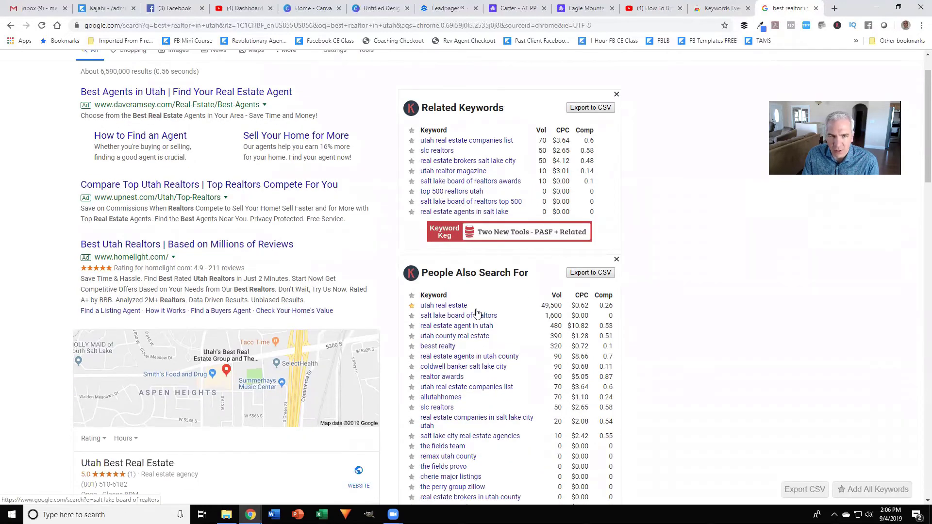
{"action": "scroll", "coordinate": [517, 273], "scroll_direction": "down", "scroll_amount": 3}
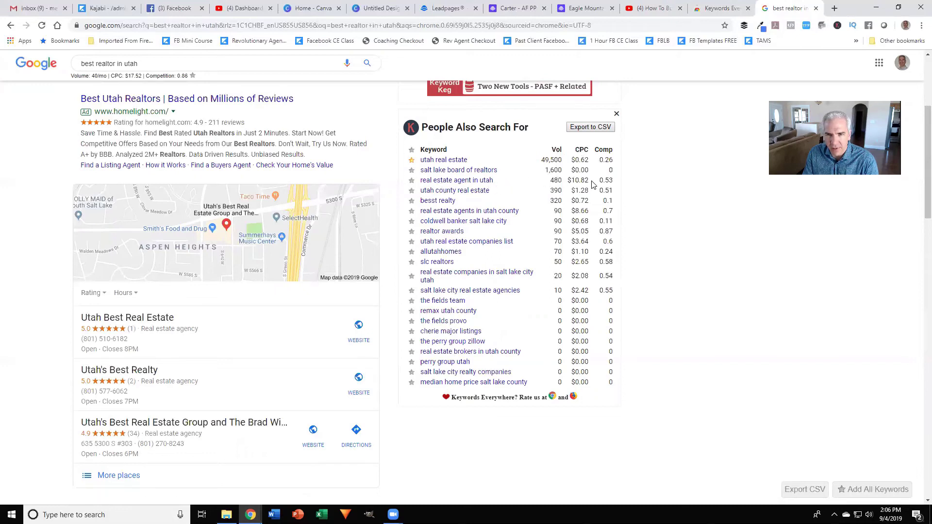
{"action": "left_click_drag", "start_coordinate": [550, 180], "coordinate": [594, 181]}
{"action": "left_click", "coordinate": [665, 178]}
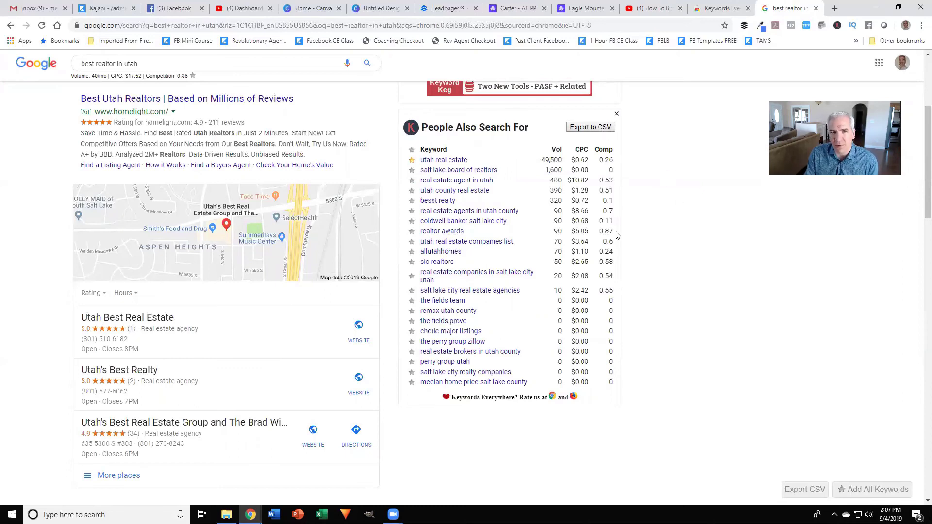
{"action": "scroll", "coordinate": [708, 267], "scroll_direction": "up", "scroll_amount": 4}
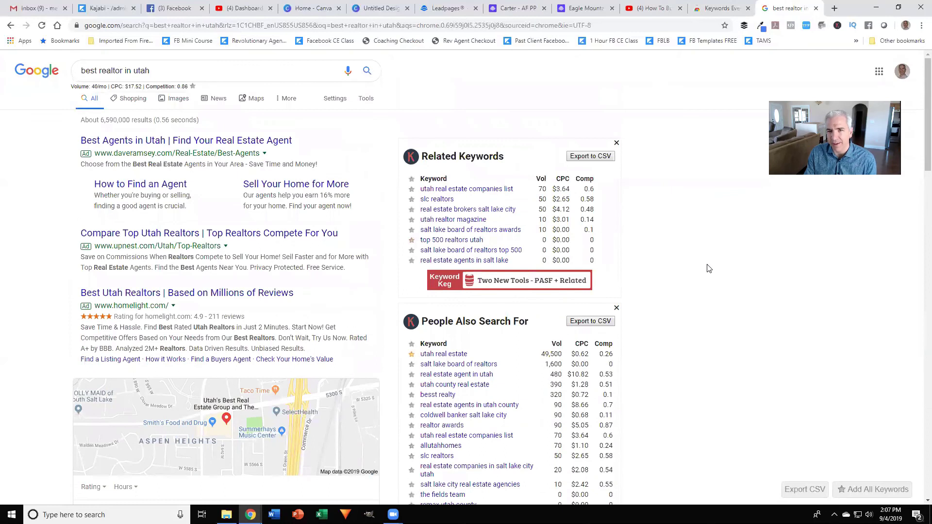